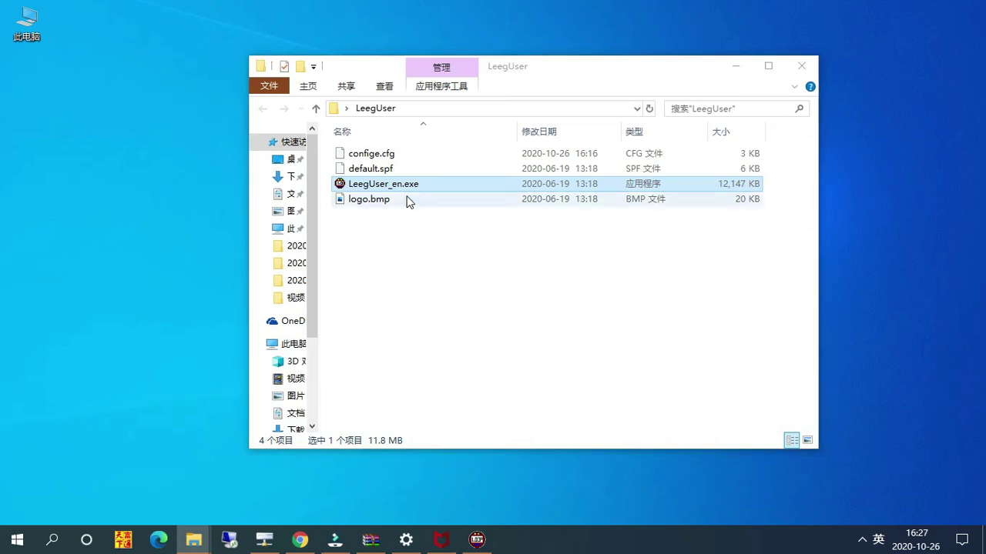
Launch LeegUser_en.exe and choose Pressure/Level/Temperature Transmitter as the product type
mouse_move(416, 188)
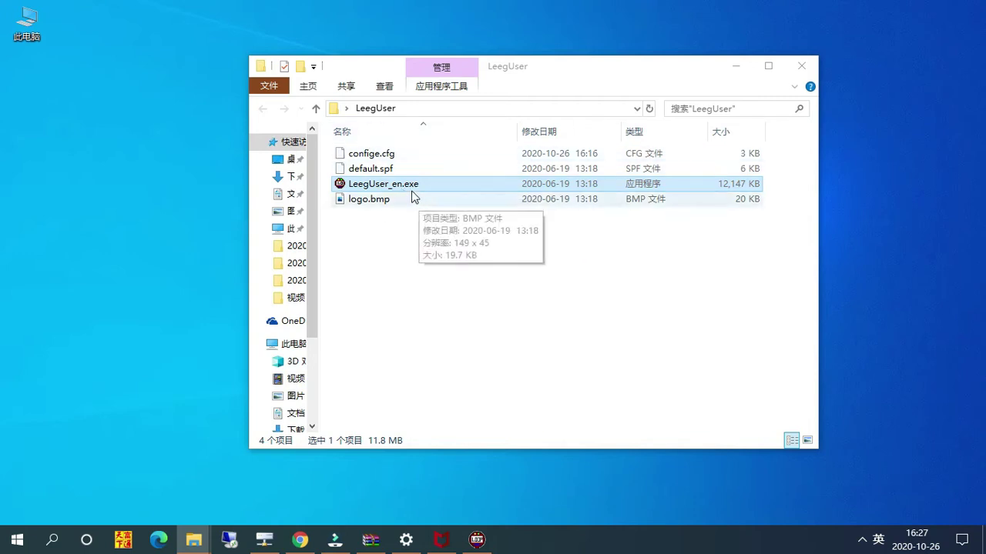
double_click(411, 185)
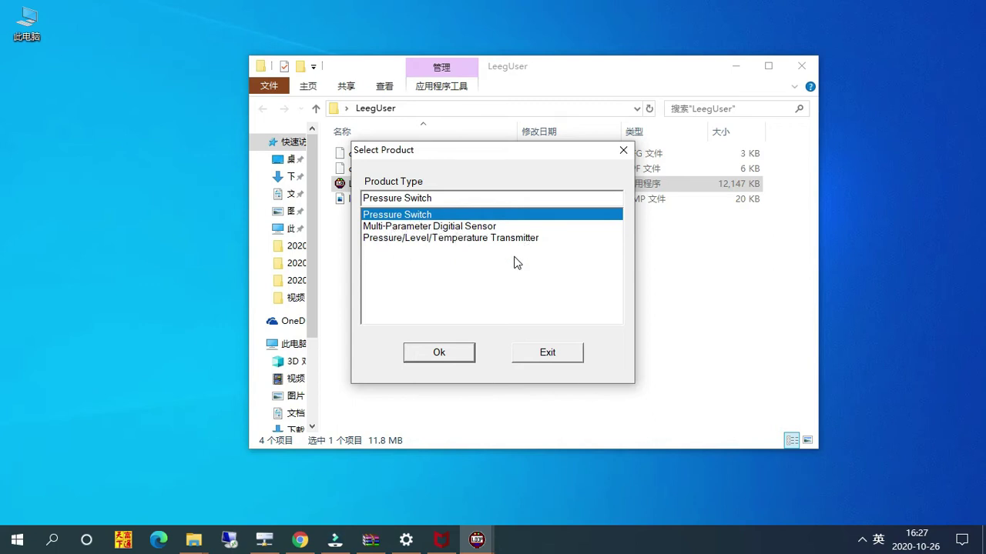
left_click(472, 239)
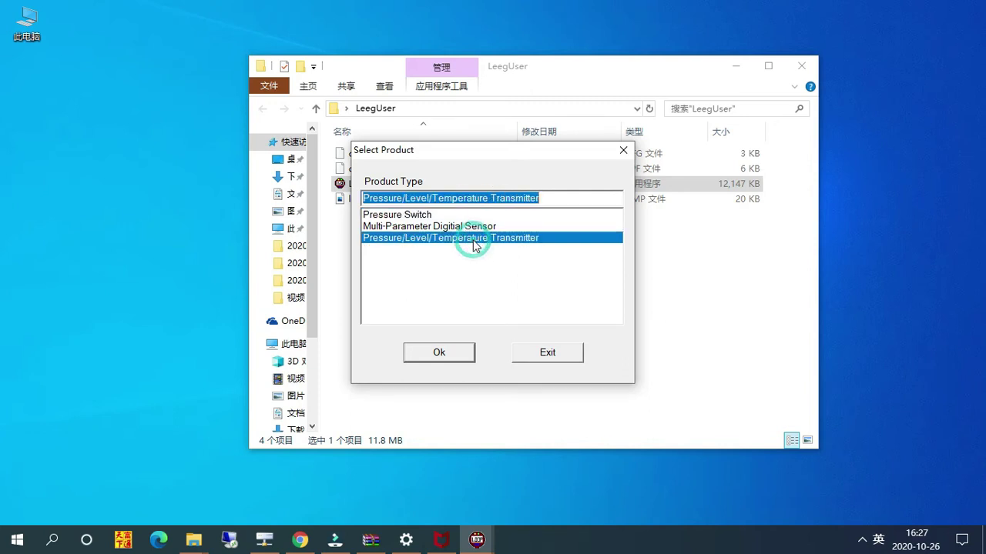
left_click(438, 354)
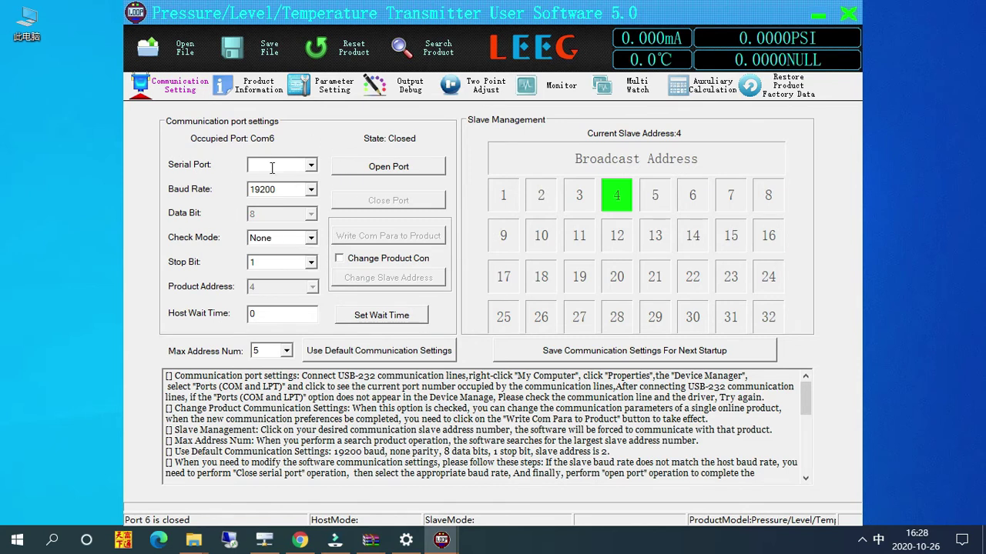
Open serial port Com3 and apply the default communication settings
left_click(312, 167)
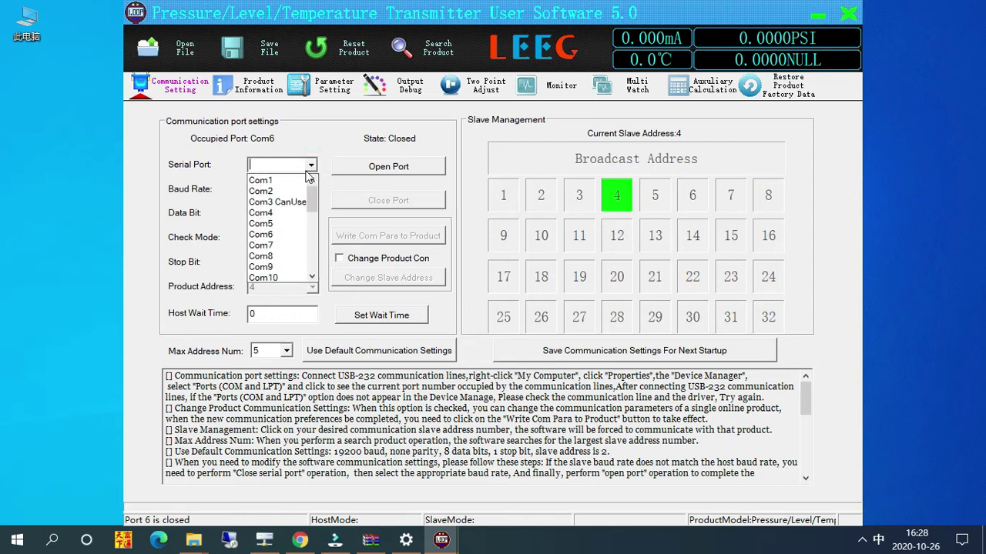
left_click(281, 203)
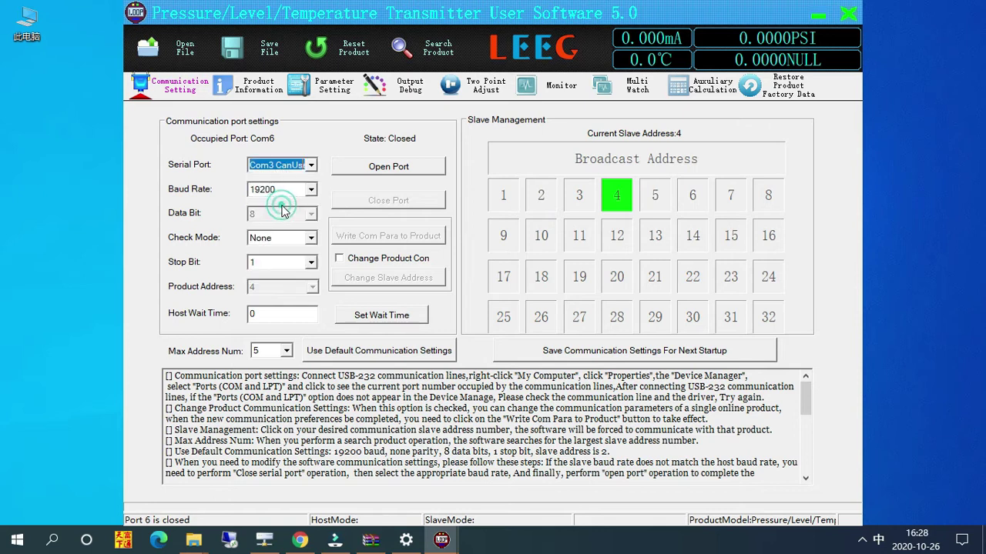
left_click(368, 171)
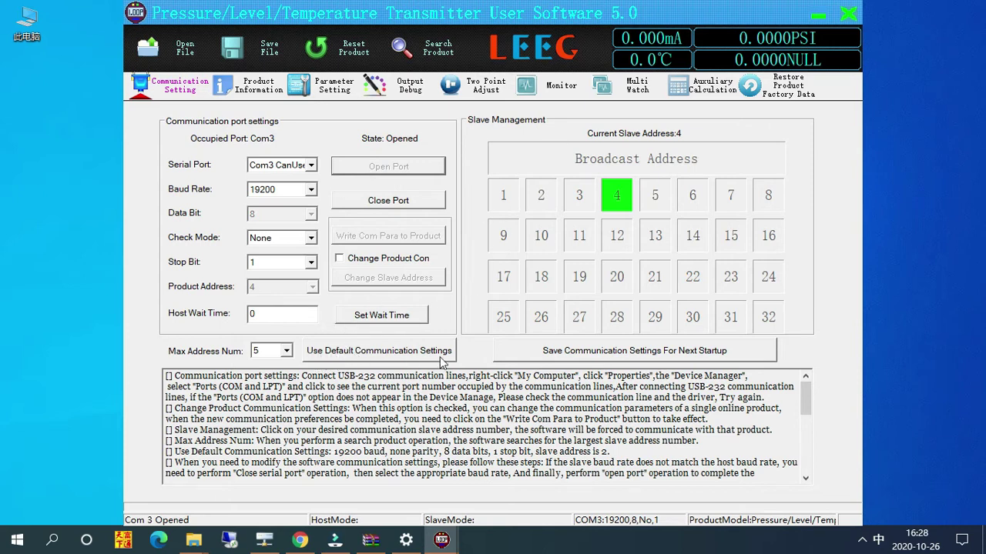
left_click(414, 355)
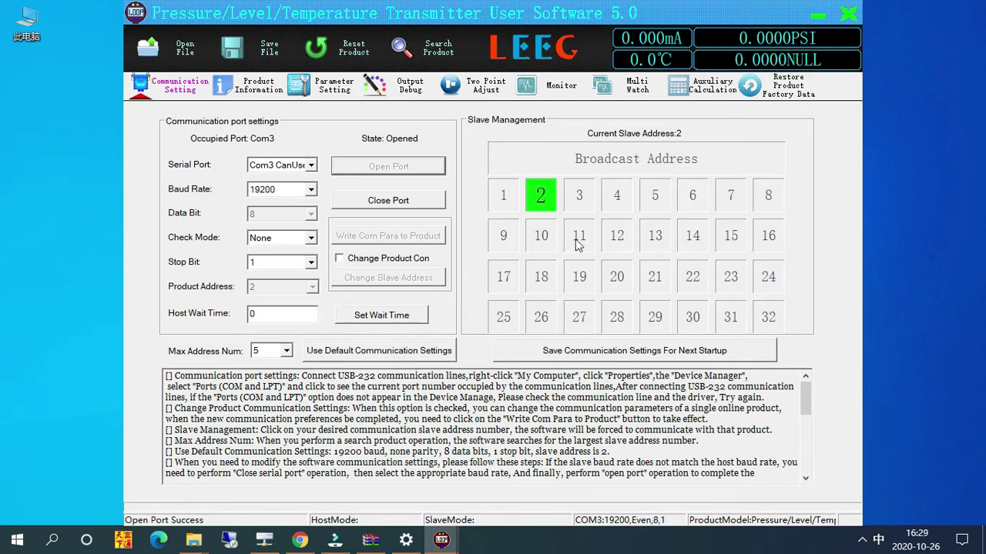
Read the product information and the parameter settings from the connected transmitter
left_click(260, 92)
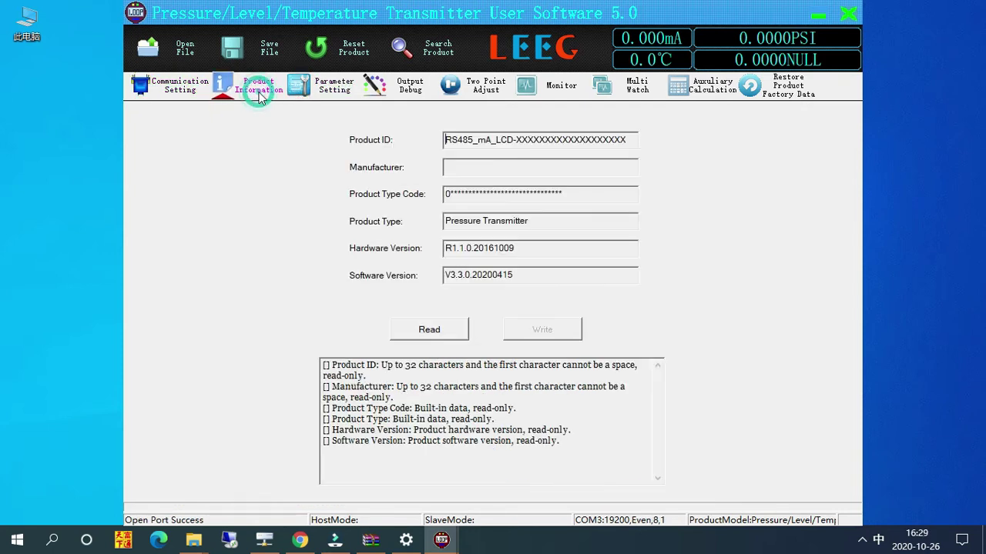
left_click(431, 328)
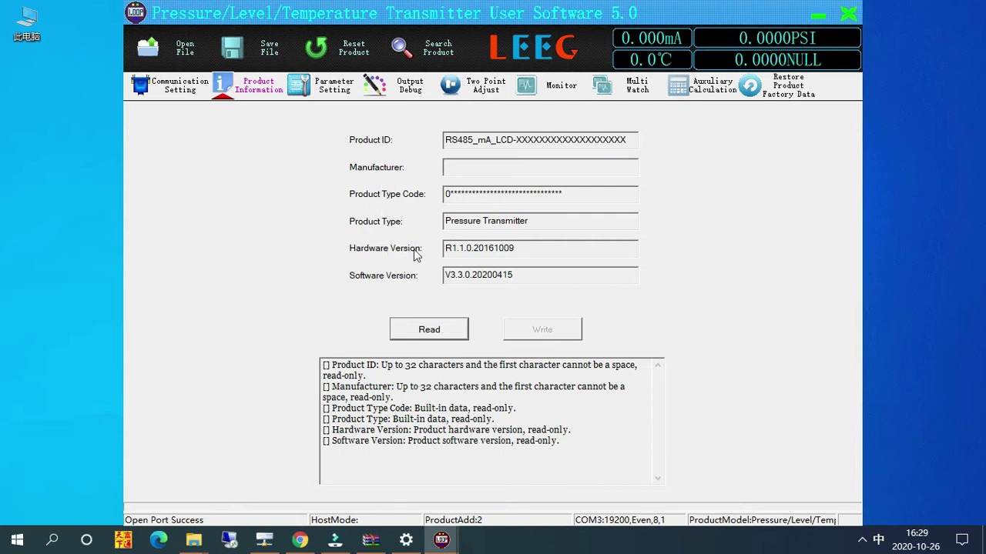
left_click(318, 90)
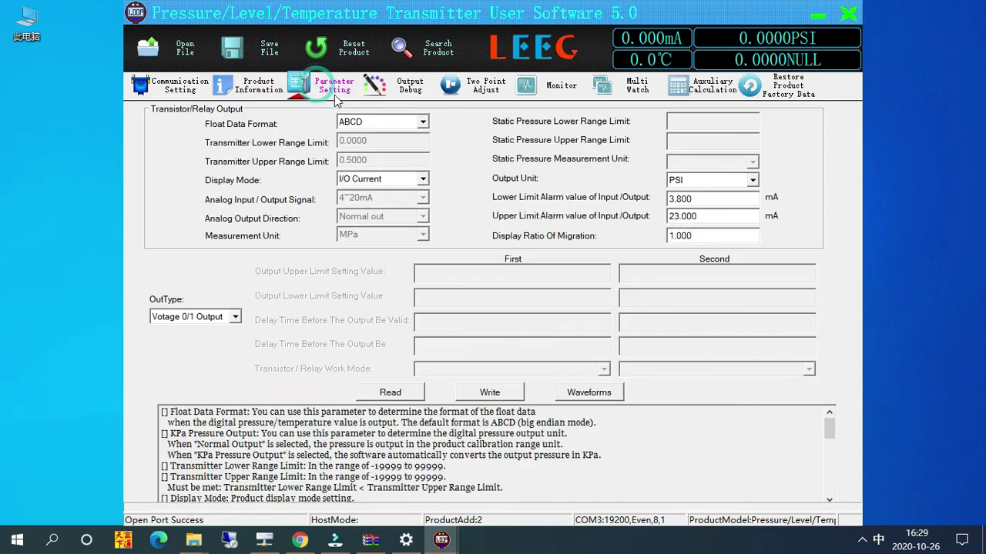
left_click(385, 392)
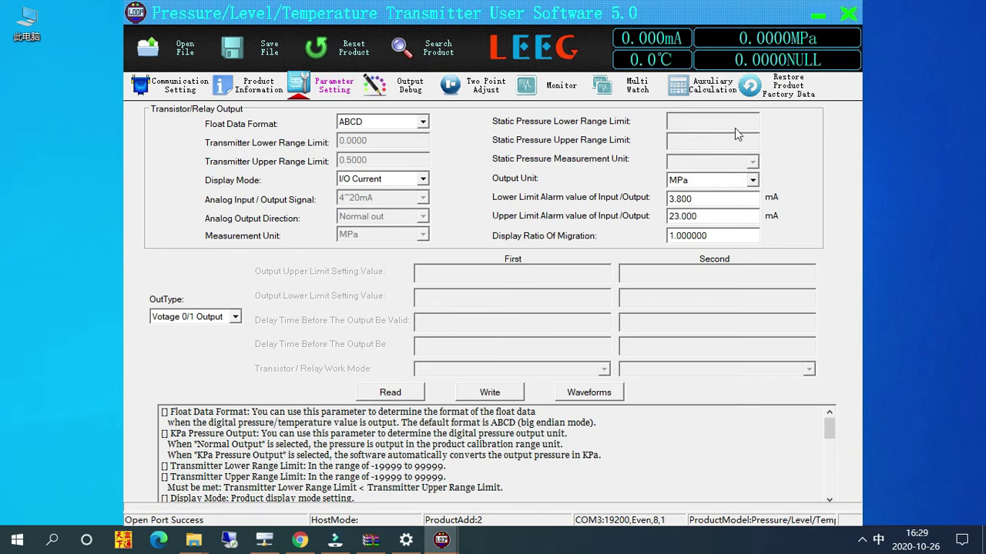
Select slave address 2 for communication and read that product's information
left_click(173, 87)
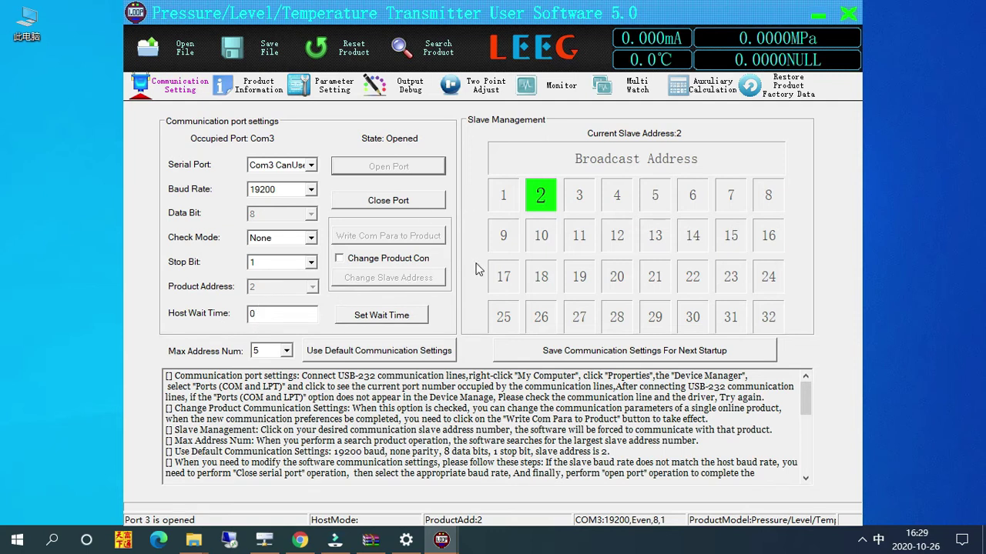
left_click(542, 199)
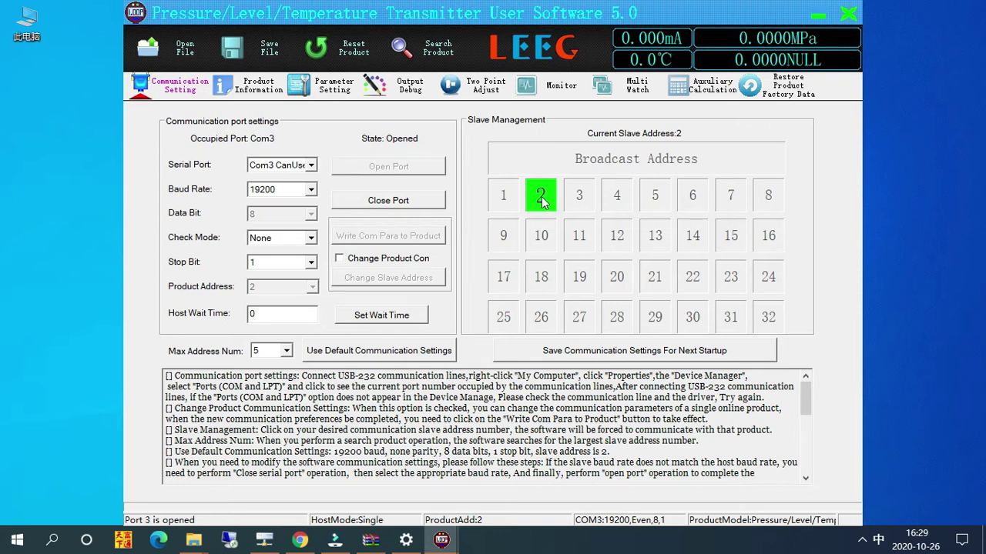
left_click(248, 85)
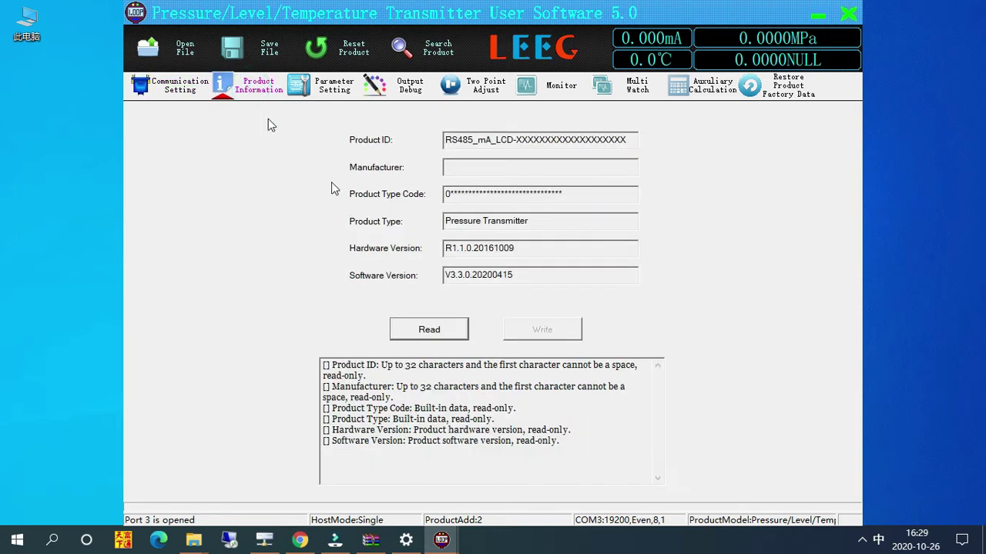
left_click(416, 328)
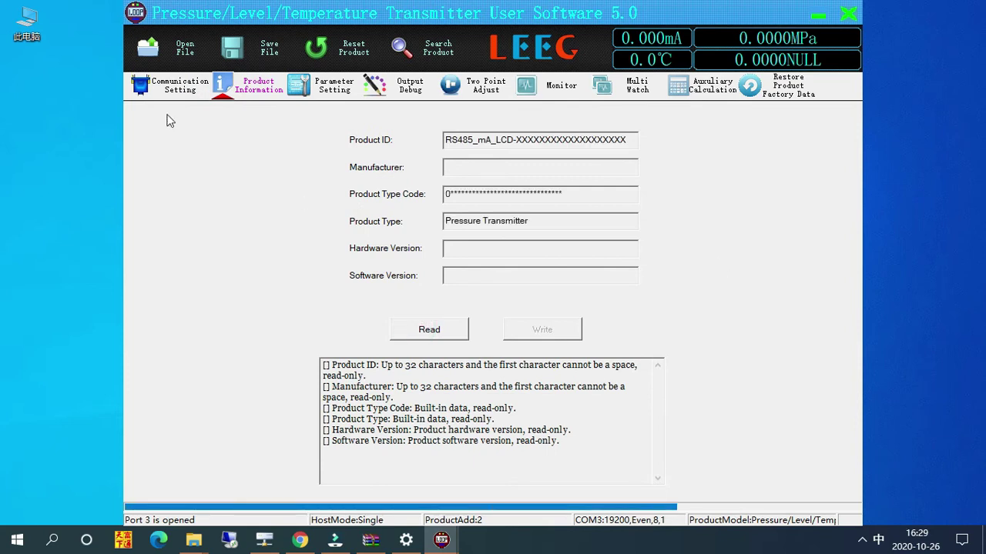
Set the maximum address number to 10 and run a product search
left_click(174, 93)
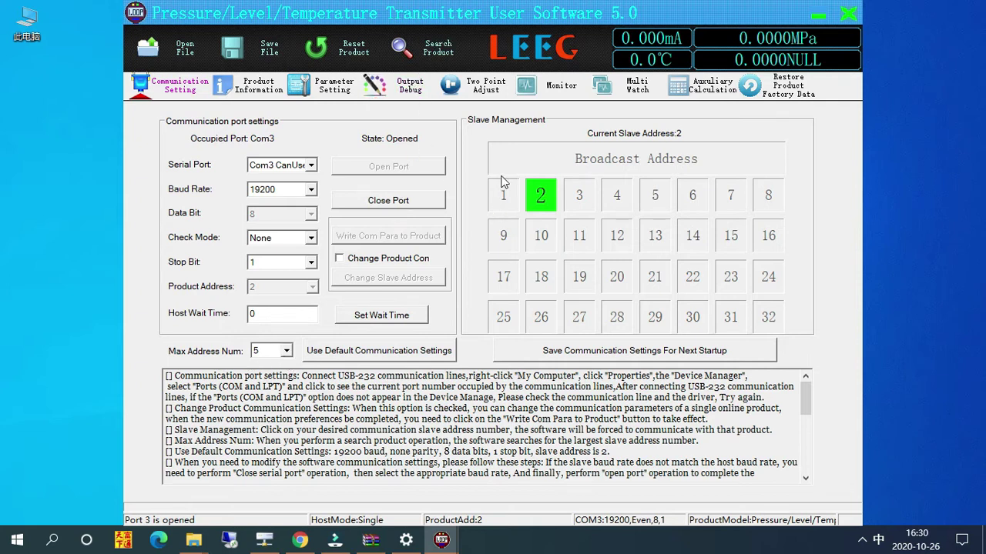
left_click(286, 351)
left_click(268, 412)
left_click(287, 352)
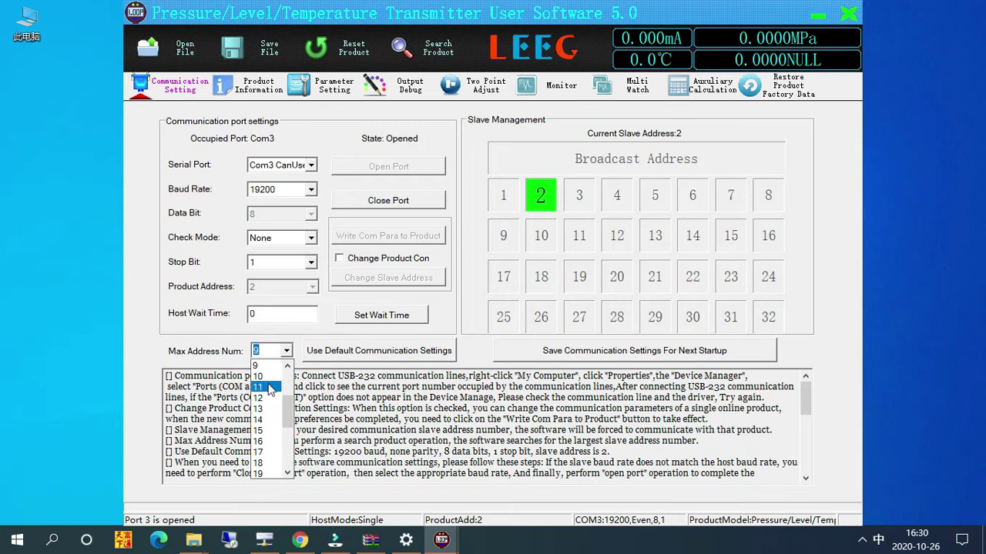
left_click(266, 375)
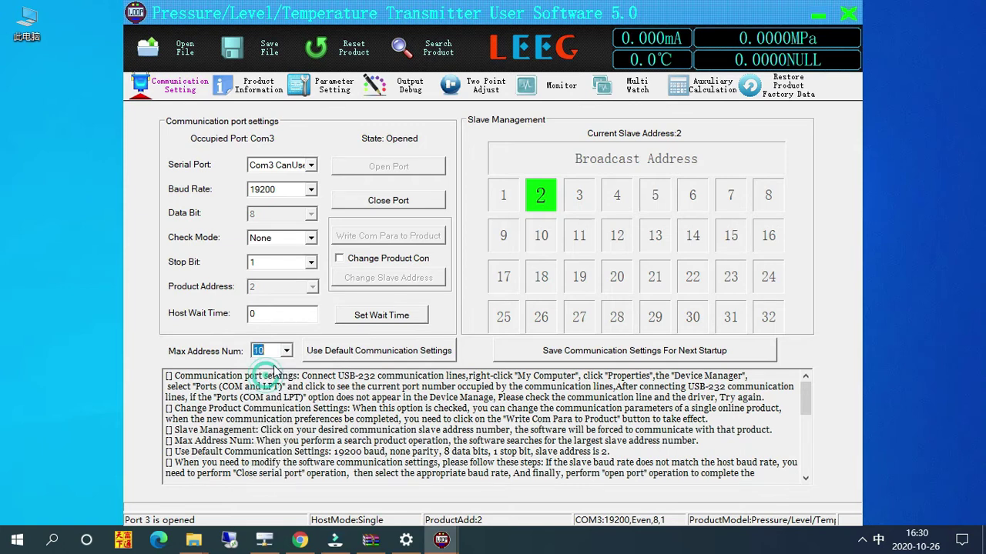
left_click(427, 51)
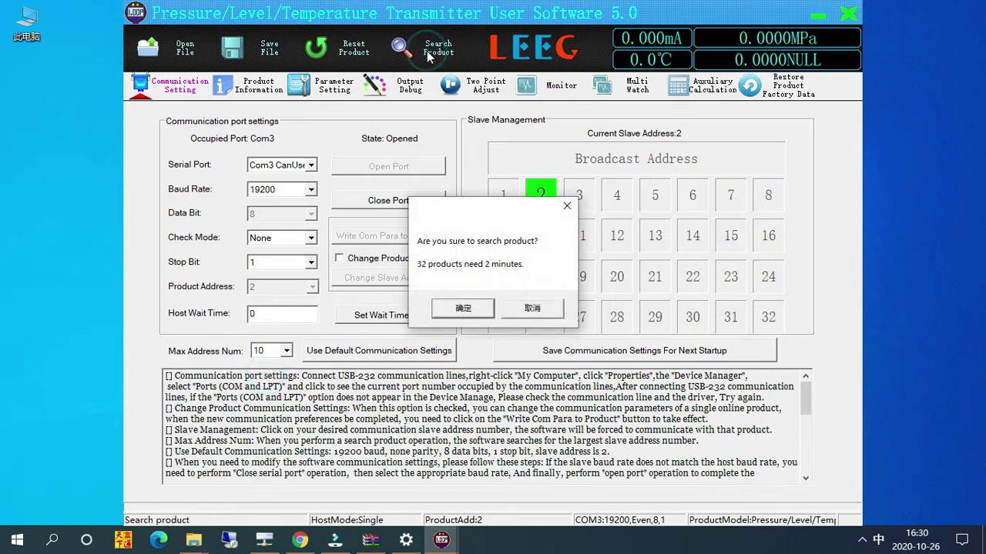
left_click(462, 309)
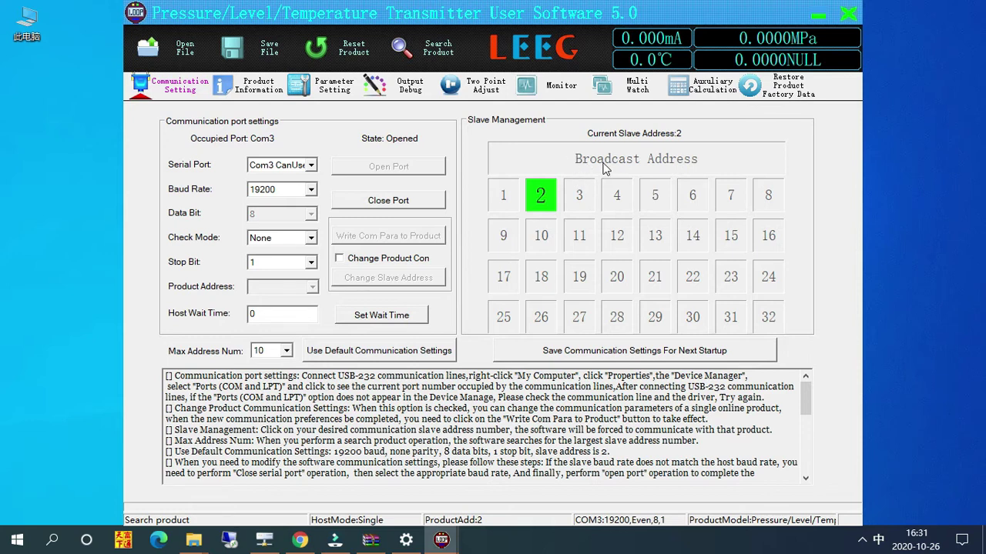
Select the broadcast address and read the product information and parameter settings through it
left_click(605, 169)
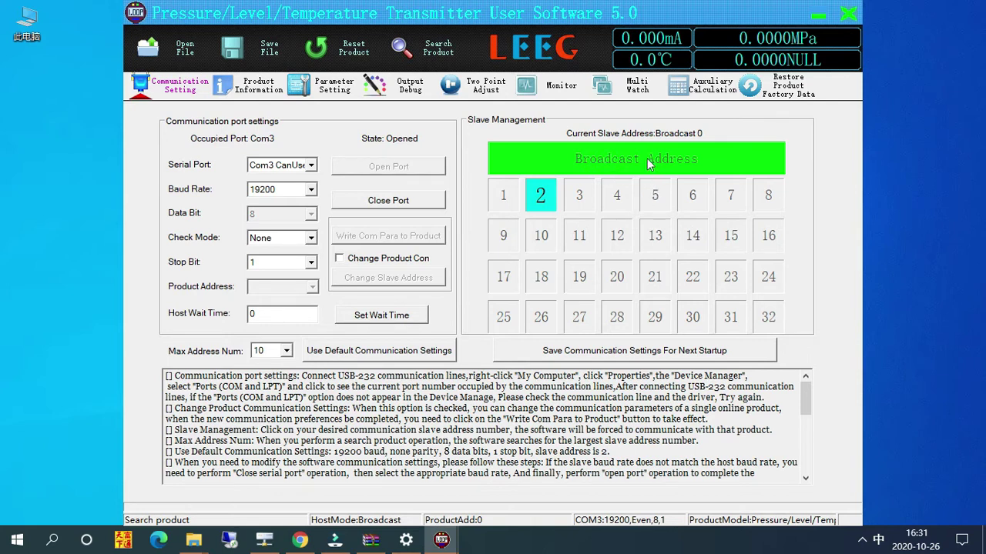
left_click(254, 91)
left_click(423, 334)
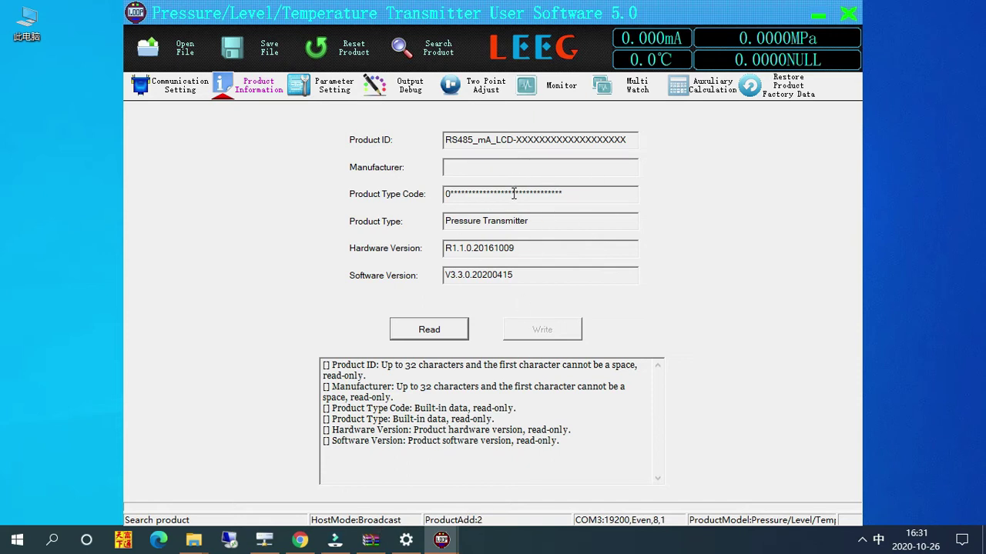
left_click(336, 86)
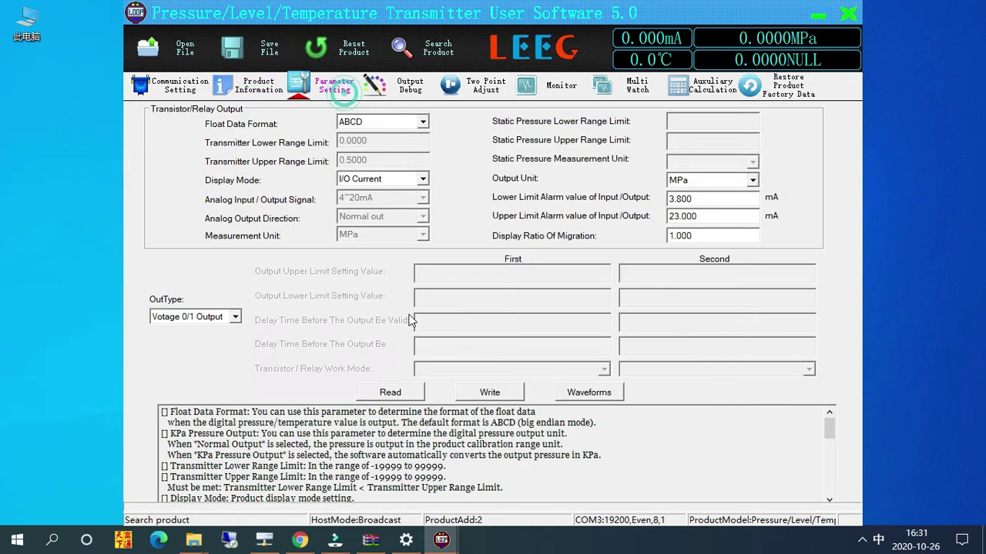
left_click(392, 393)
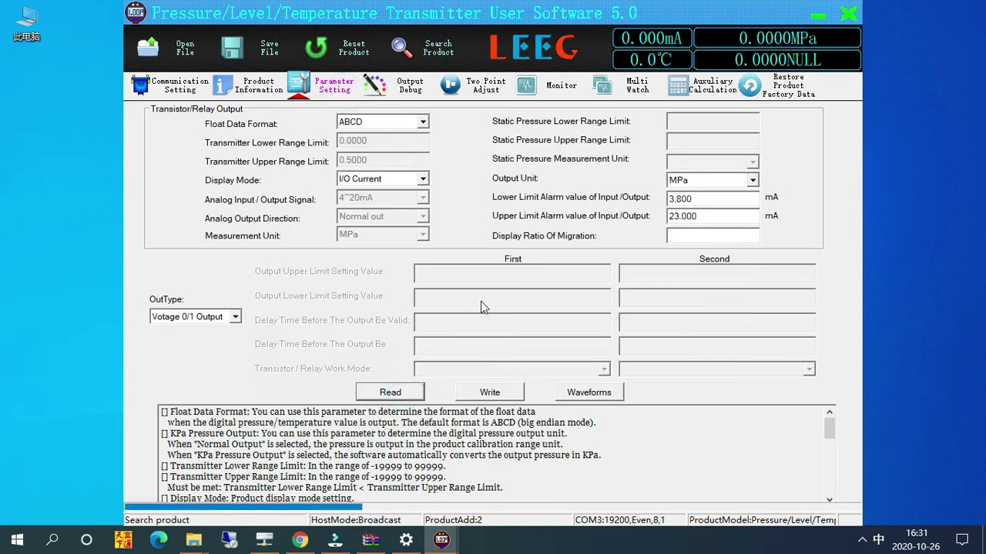
Enable product communication changes, write a baud rate of 9600 to the product, and check communication by reading its product information
left_click(175, 88)
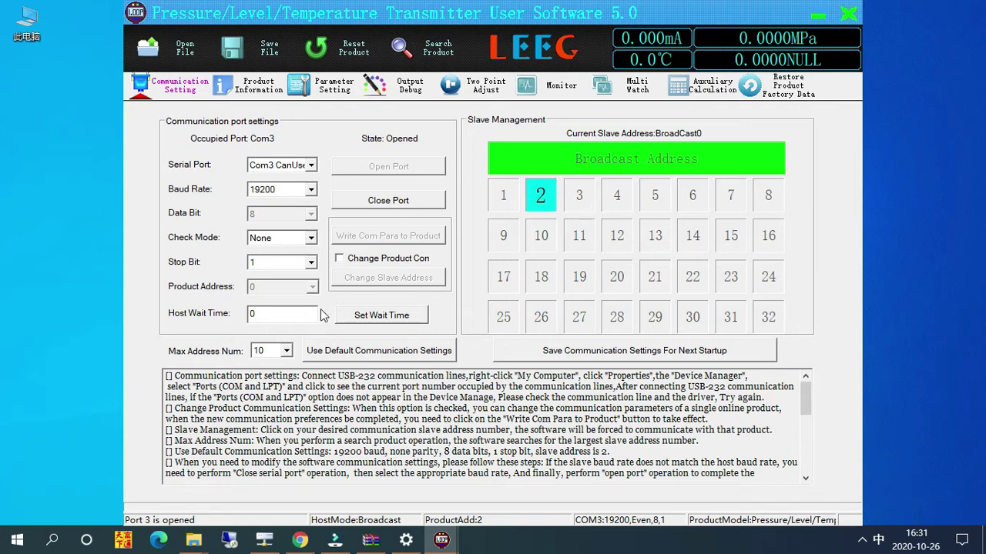
left_click(339, 261)
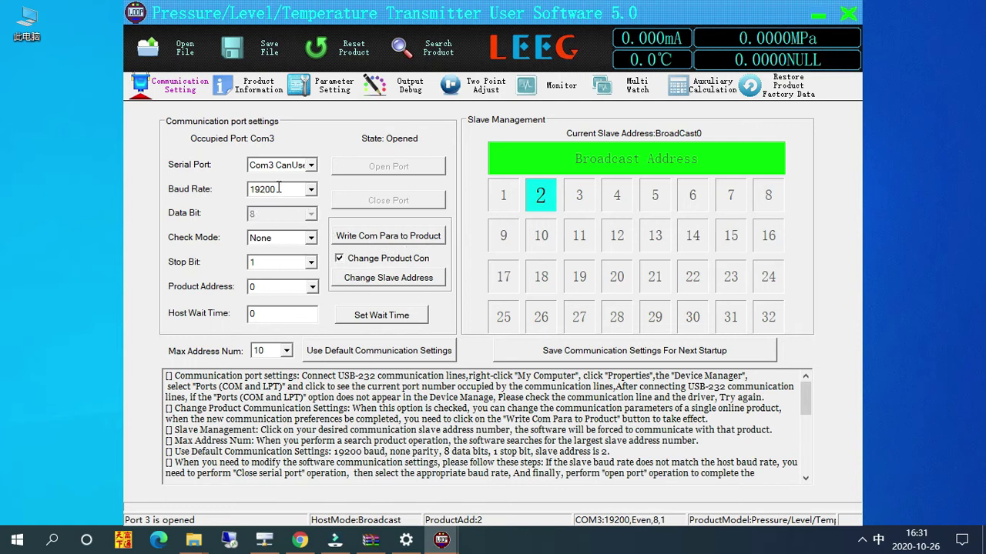
left_click(312, 190)
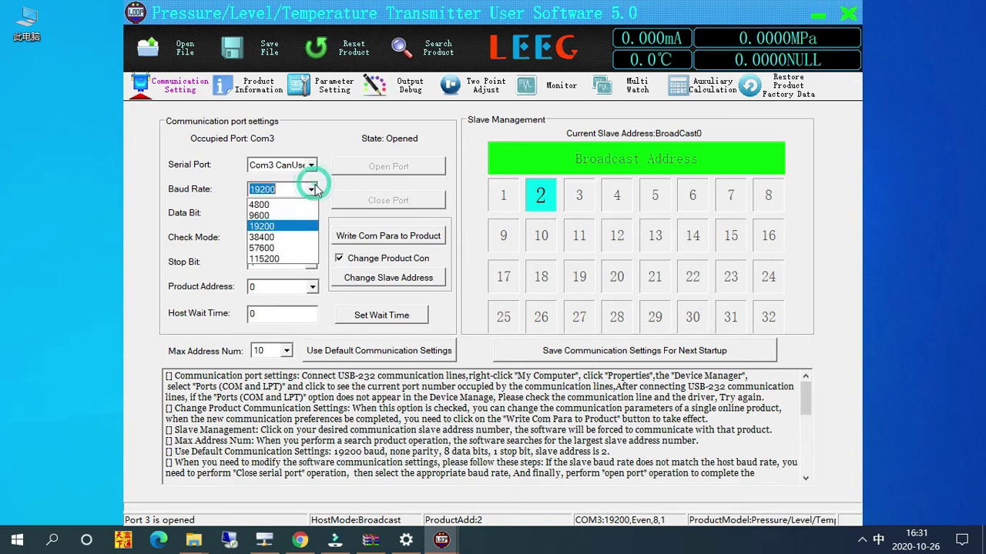
left_click(279, 215)
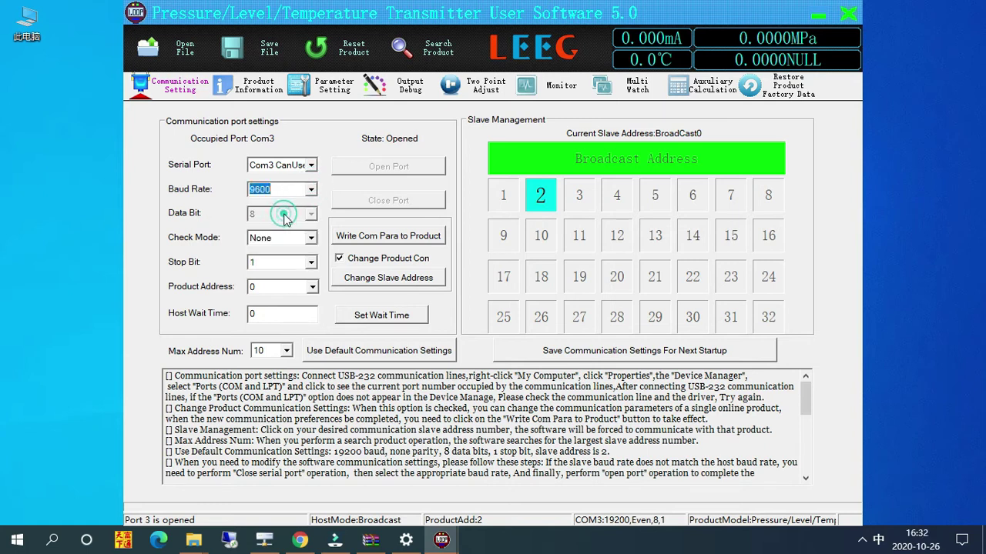
left_click(357, 239)
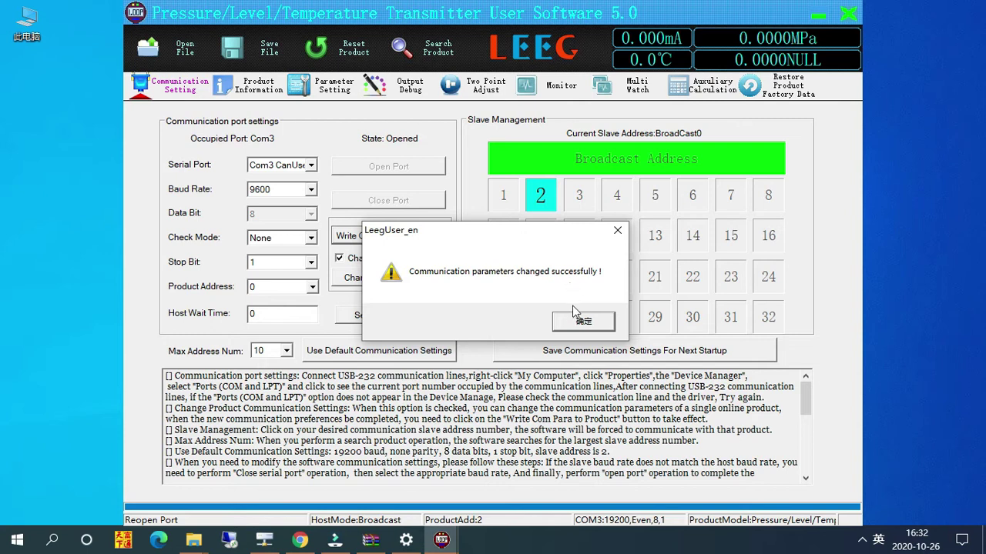
left_click(579, 322)
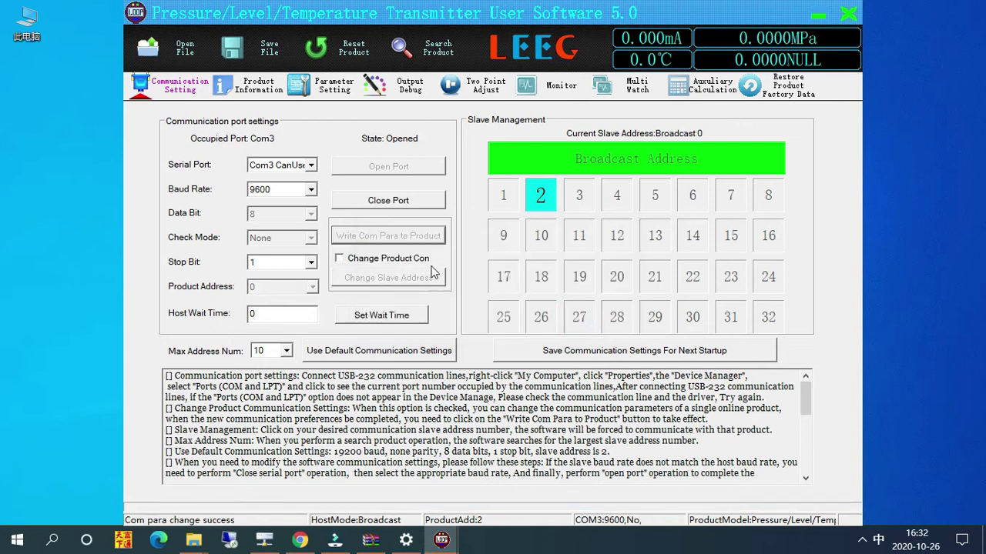
left_click(232, 85)
left_click(445, 329)
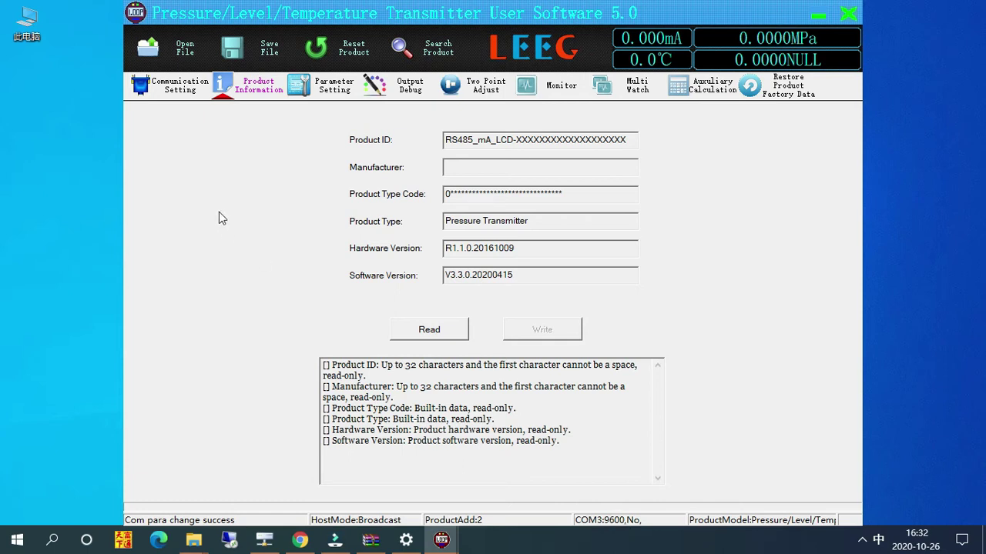
Enable product communication changes, change the product's slave address to 1, and check communication by reading its product information
left_click(174, 88)
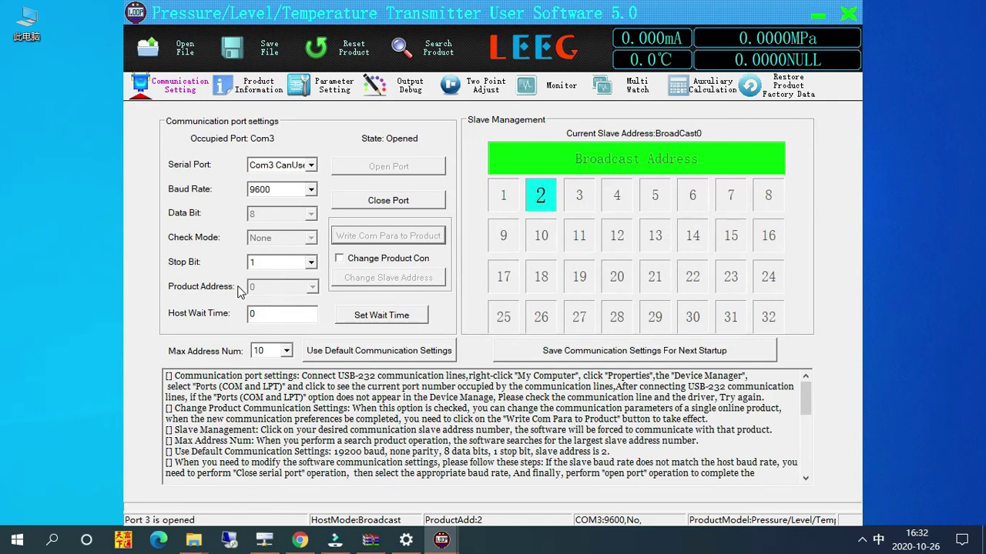
left_click(339, 259)
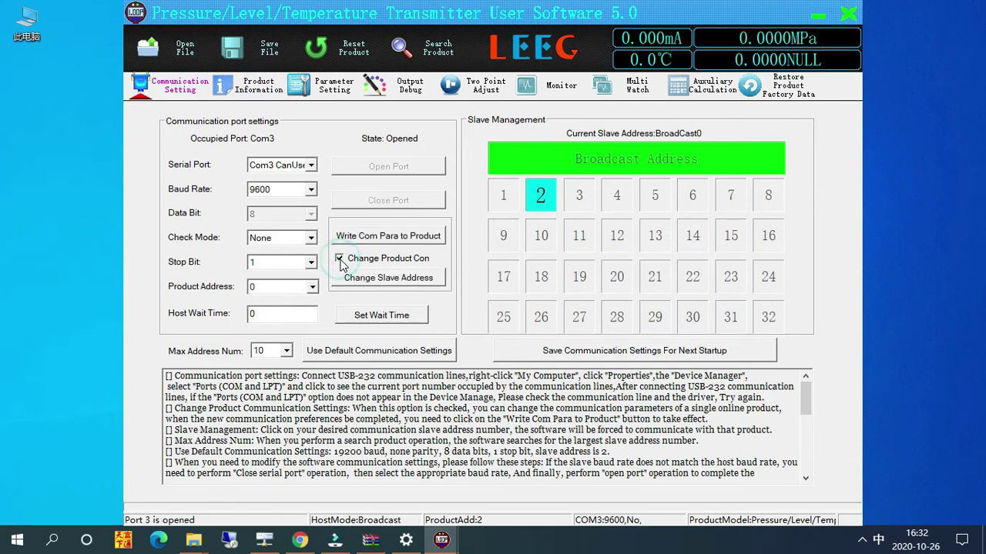
left_click(312, 292)
scroll(278, 324, "up", 7)
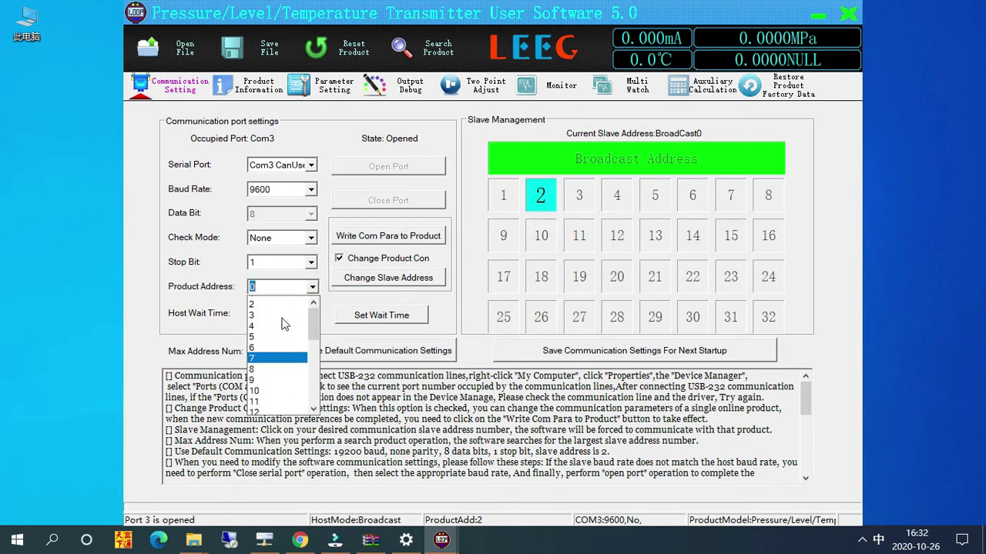
left_click(270, 303)
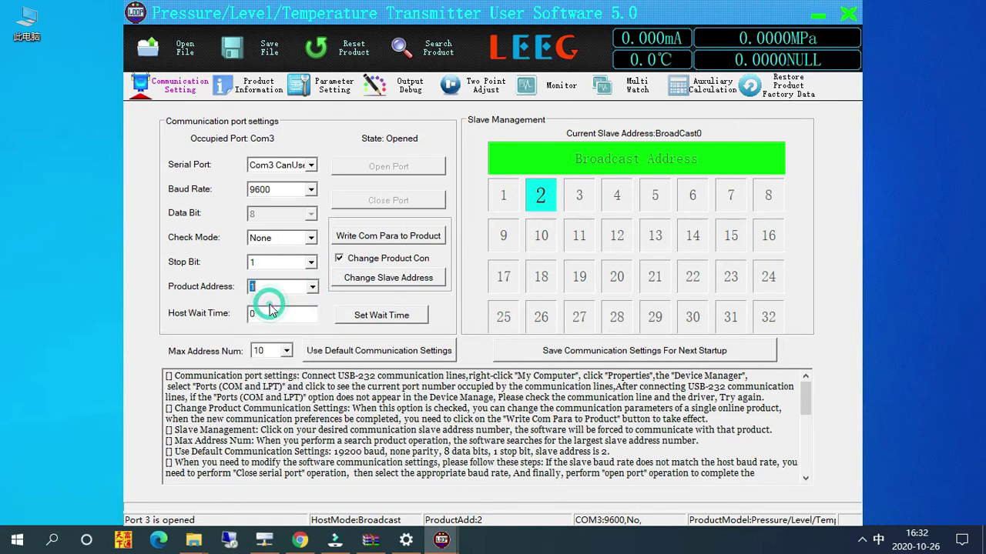
left_click(391, 282)
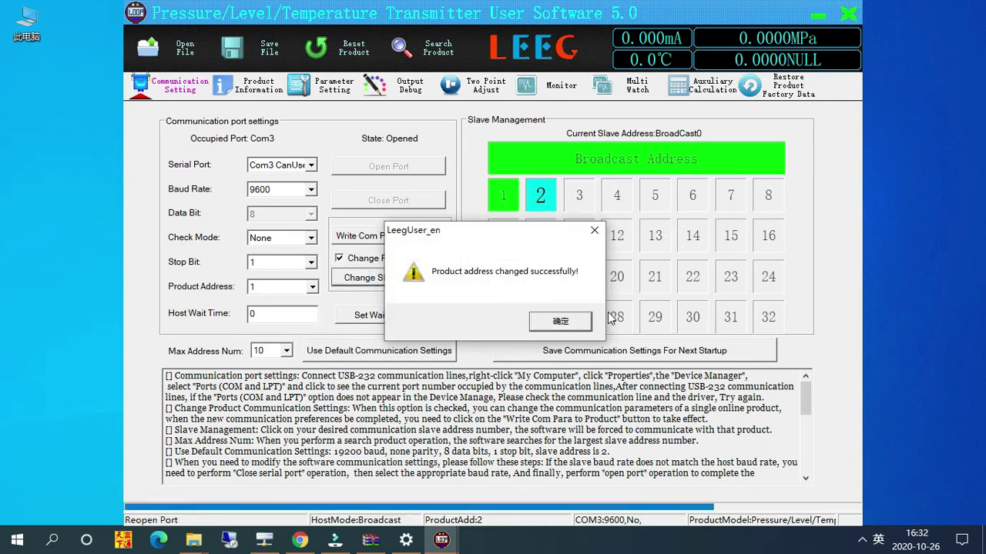
left_click(561, 323)
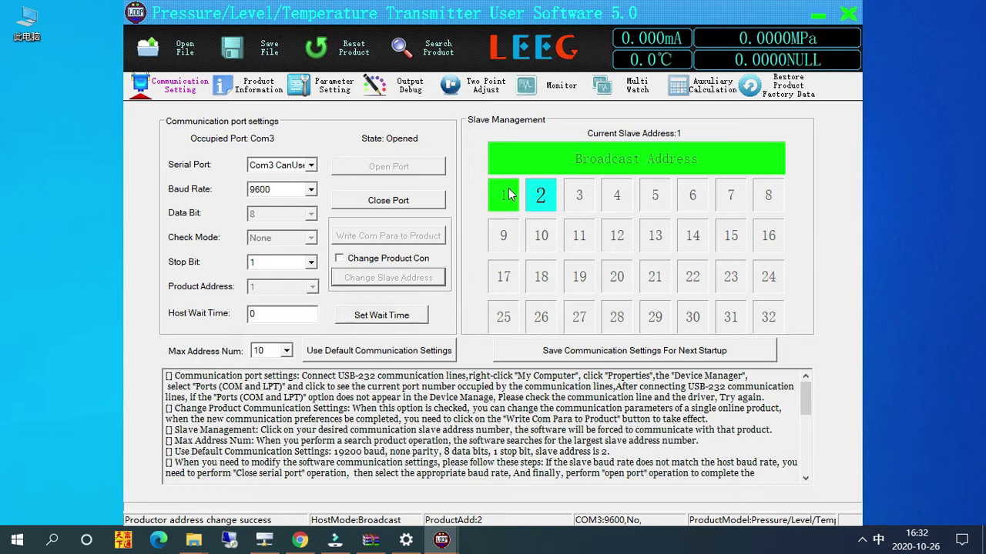
left_click(251, 94)
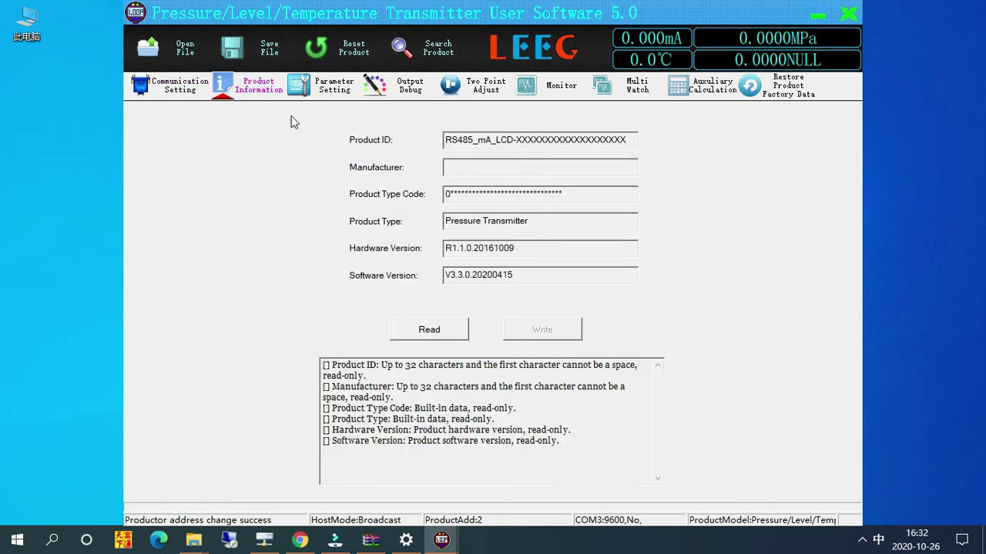
left_click(425, 329)
Set the baud rate to 19200 and the product address to 2, and write the communication parameters to the product
left_click(181, 87)
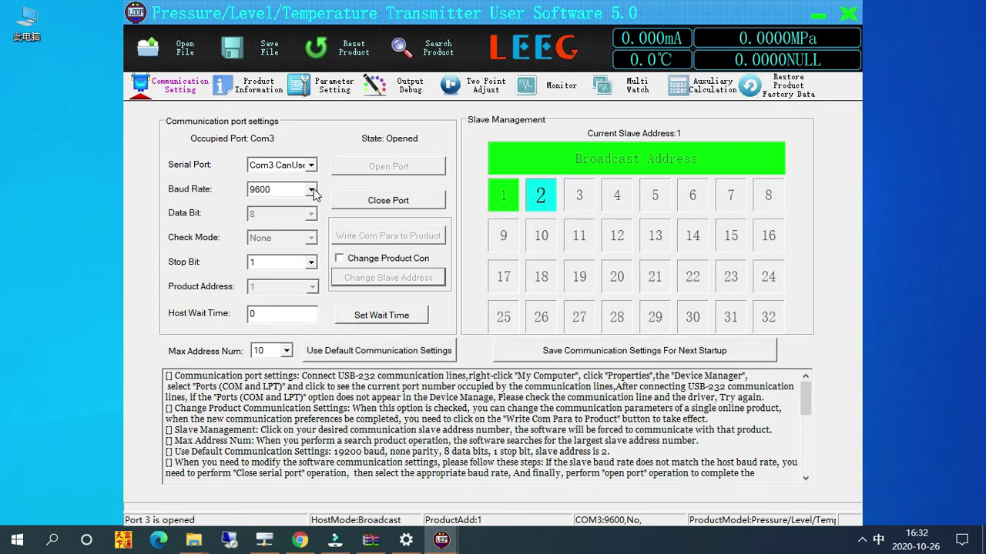
left_click(311, 190)
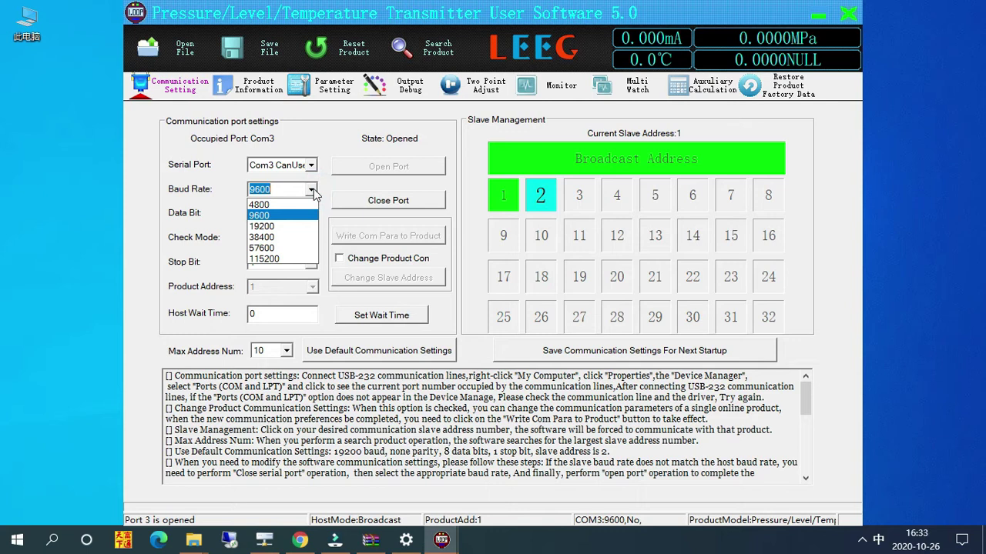
left_click(286, 227)
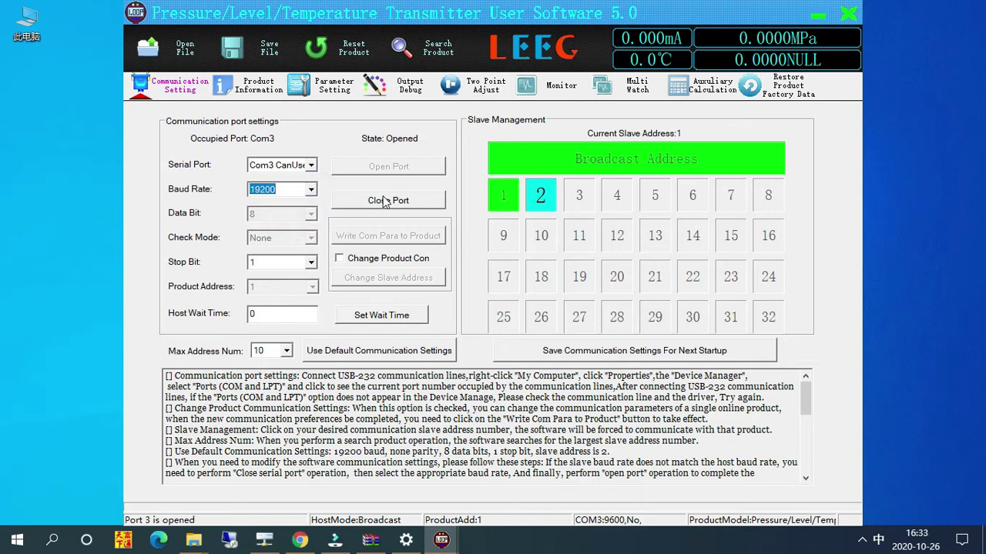
left_click(340, 259)
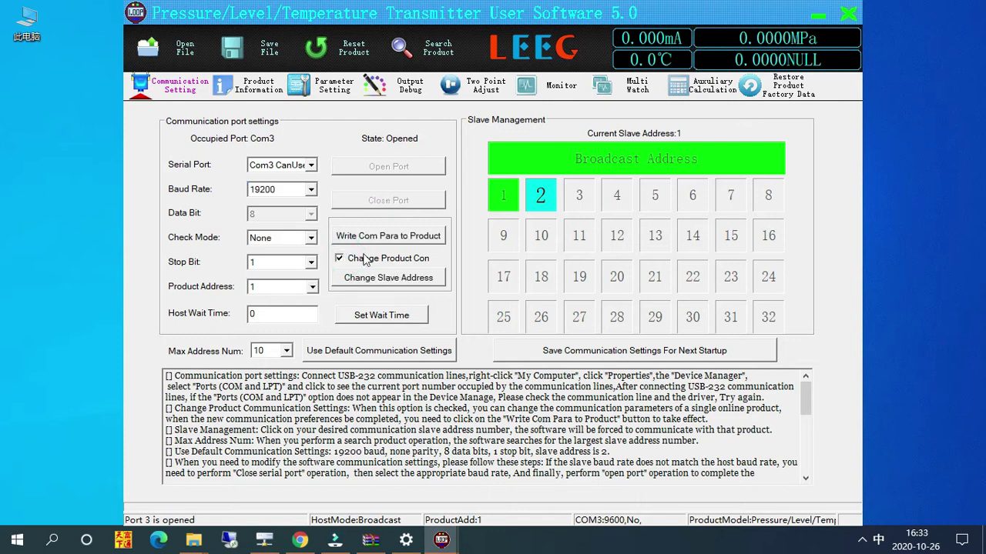
left_click(314, 288)
left_click(286, 313)
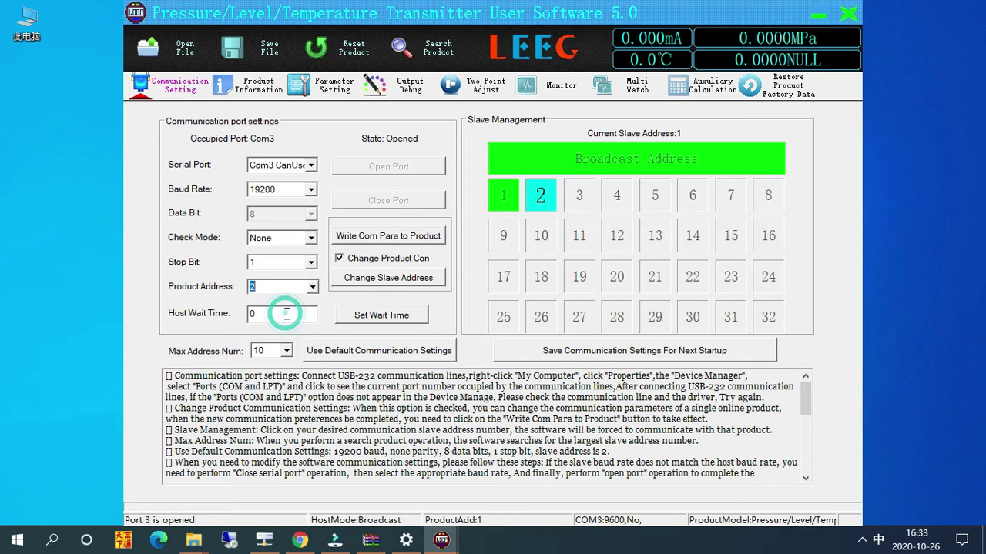
left_click(361, 240)
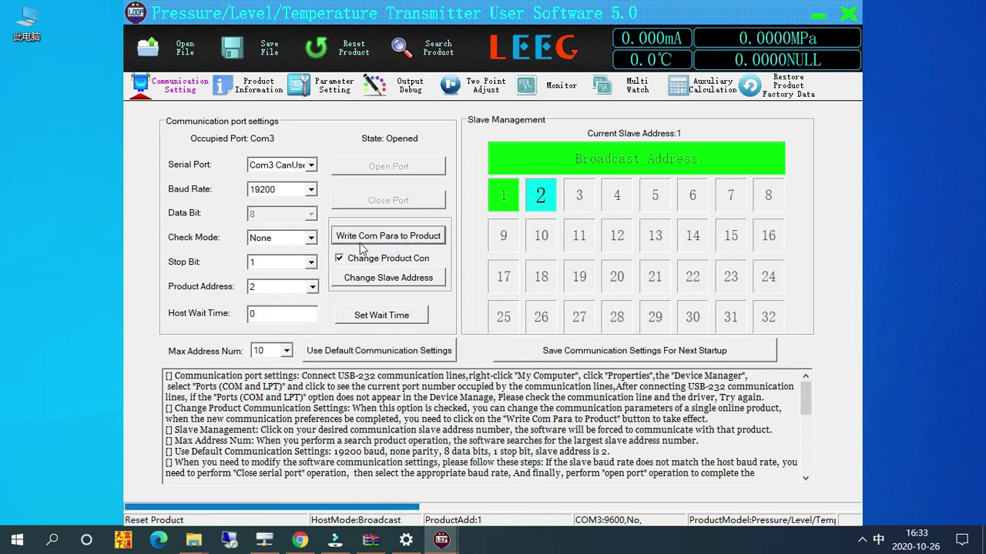
left_click(553, 308)
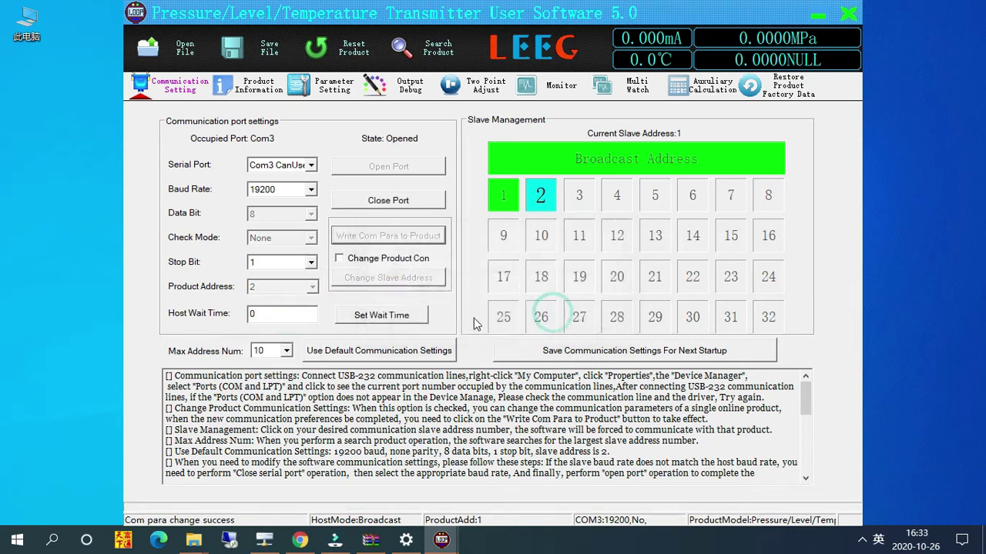
Re-enable product communication changes and apply slave address 2 to the product
left_click(339, 258)
left_click(350, 277)
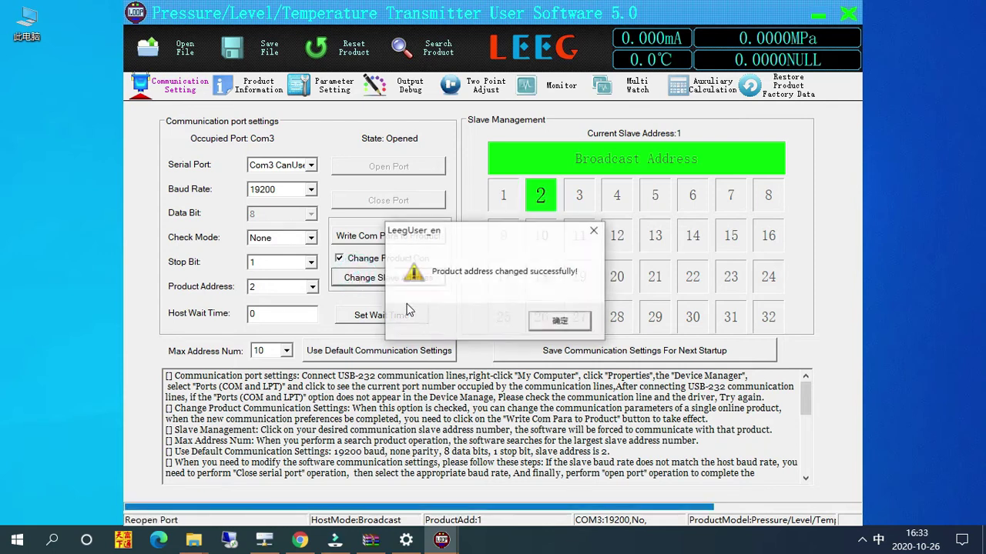
left_click(576, 319)
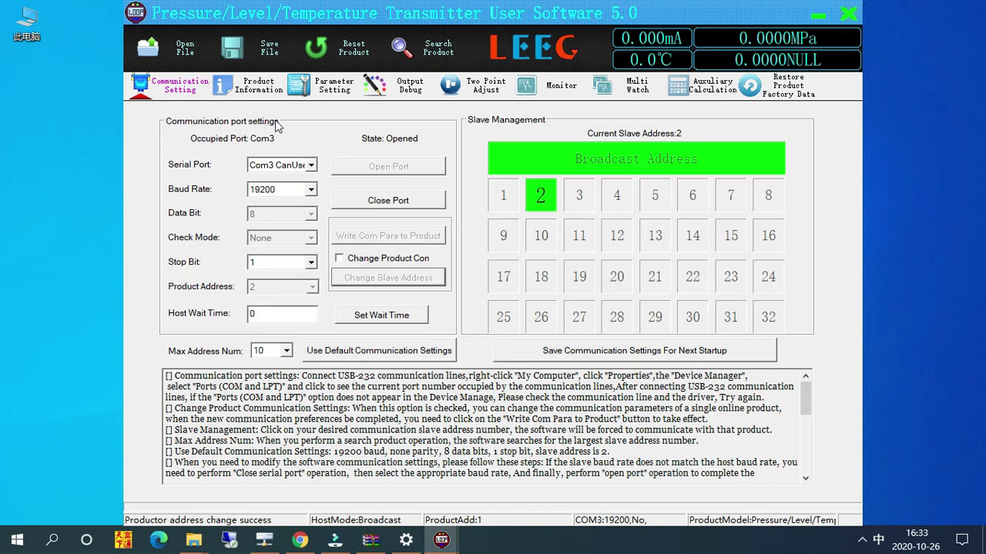
Examine the float data format and output unit options, and read the product's parameter settings
left_click(329, 98)
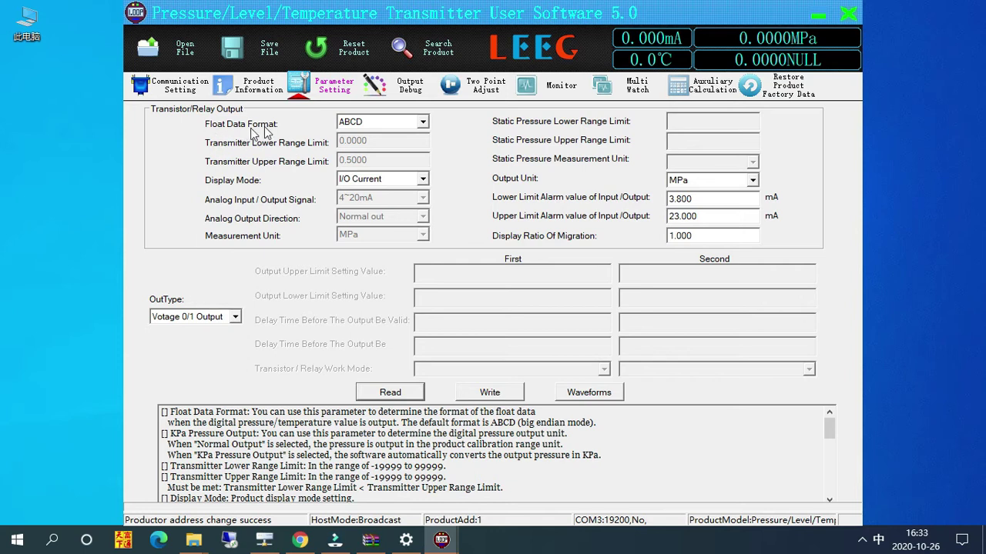
left_click(423, 125)
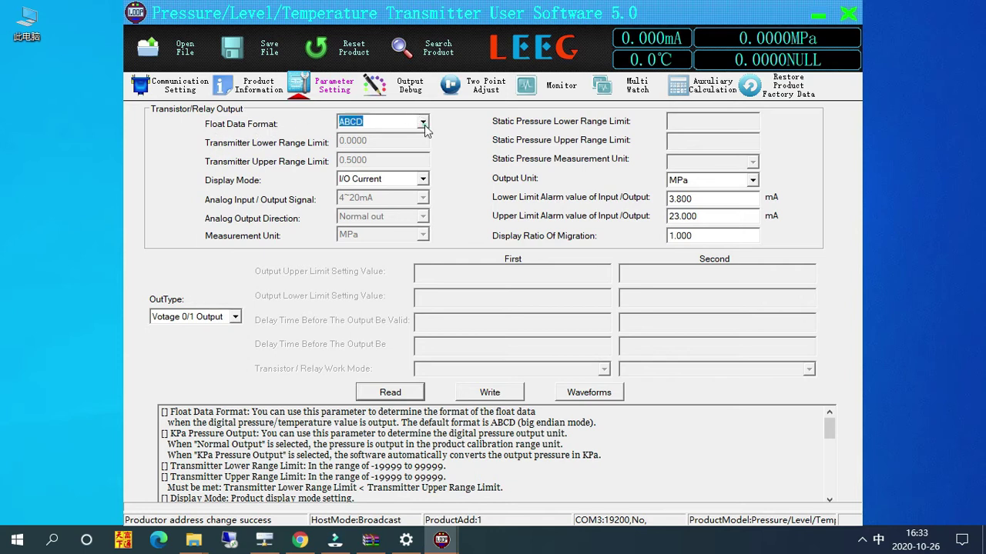
left_click(422, 125)
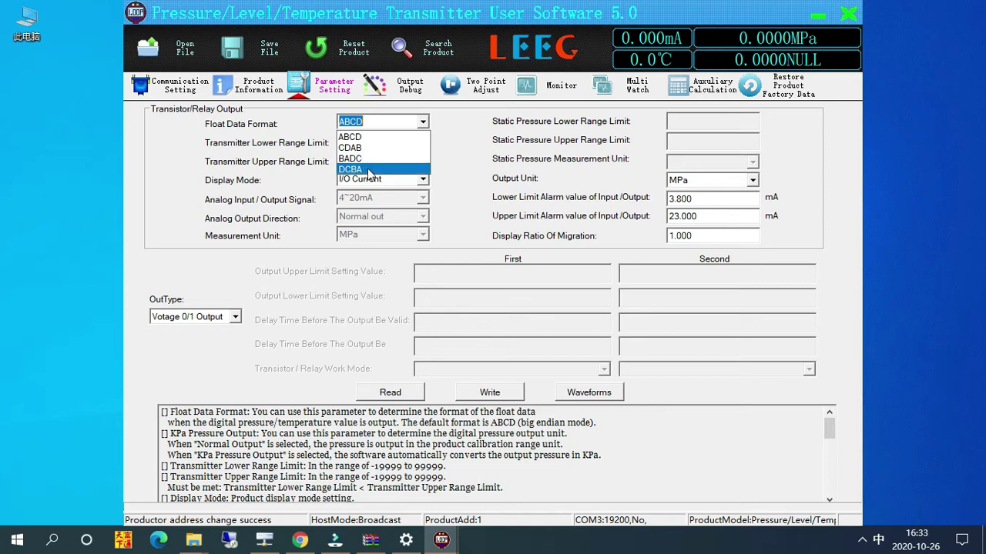
left_click(465, 165)
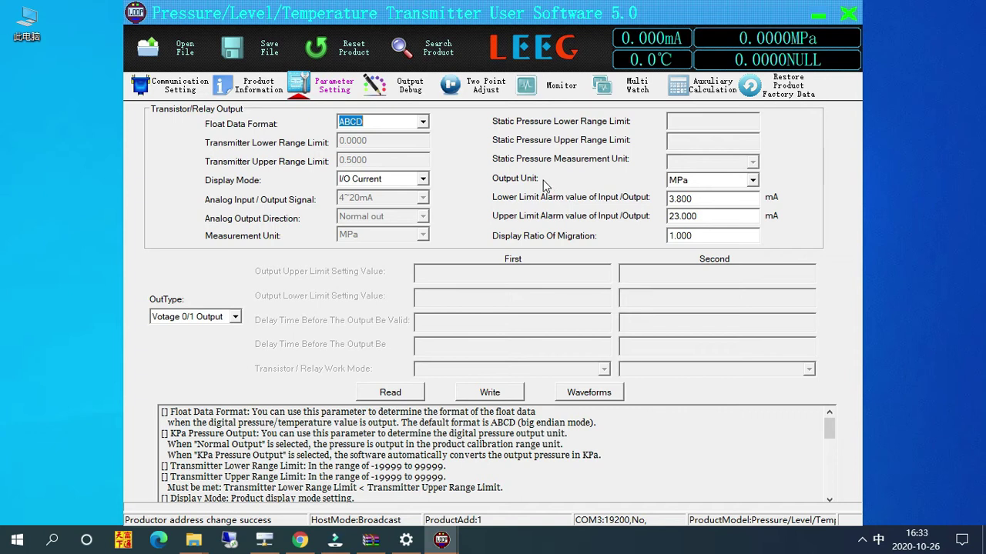
left_click(752, 181)
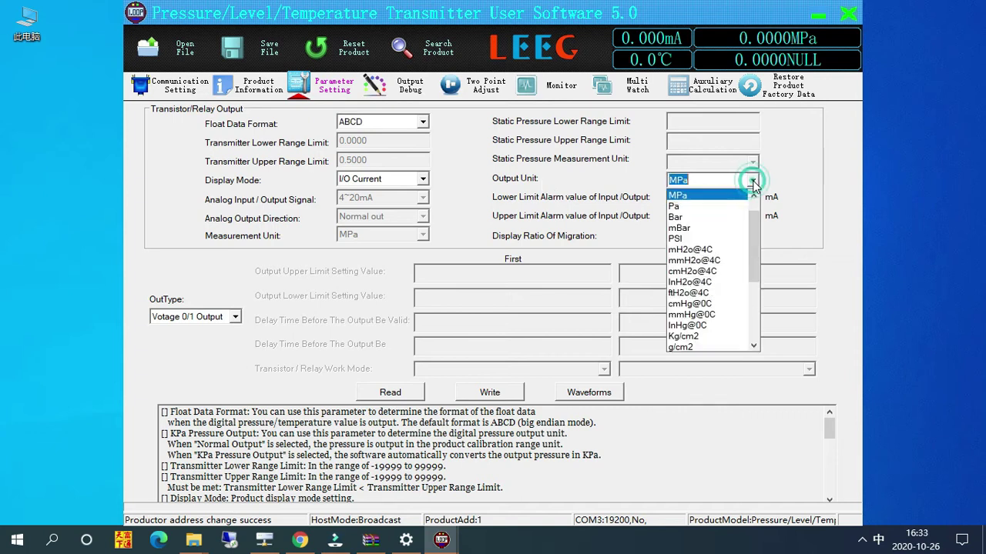
scroll(727, 226, "down", 3)
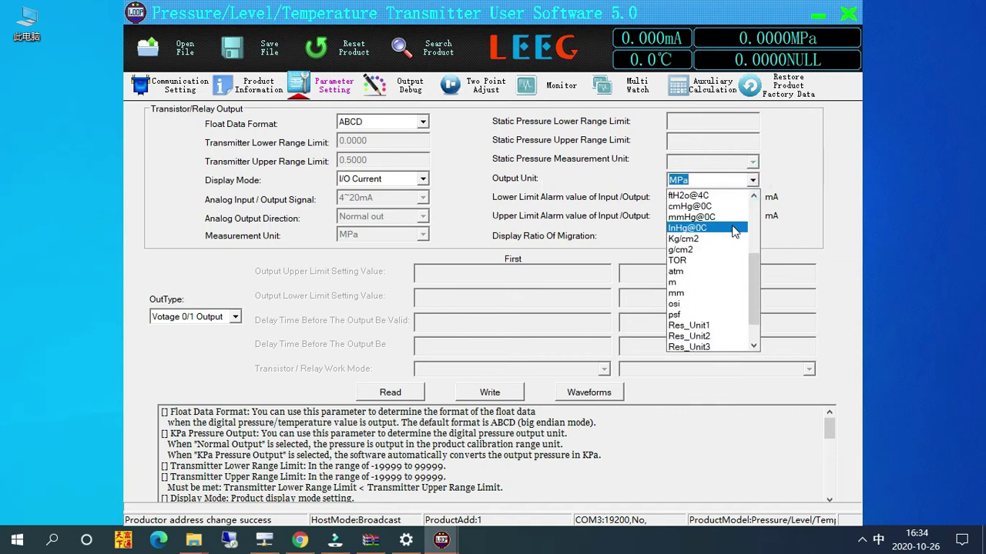
left_click(800, 186)
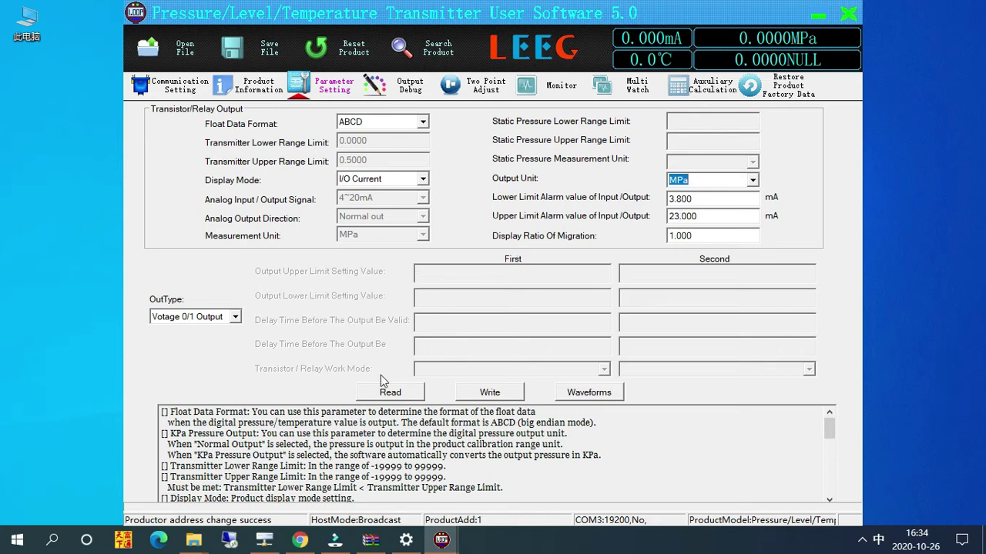
left_click(392, 395)
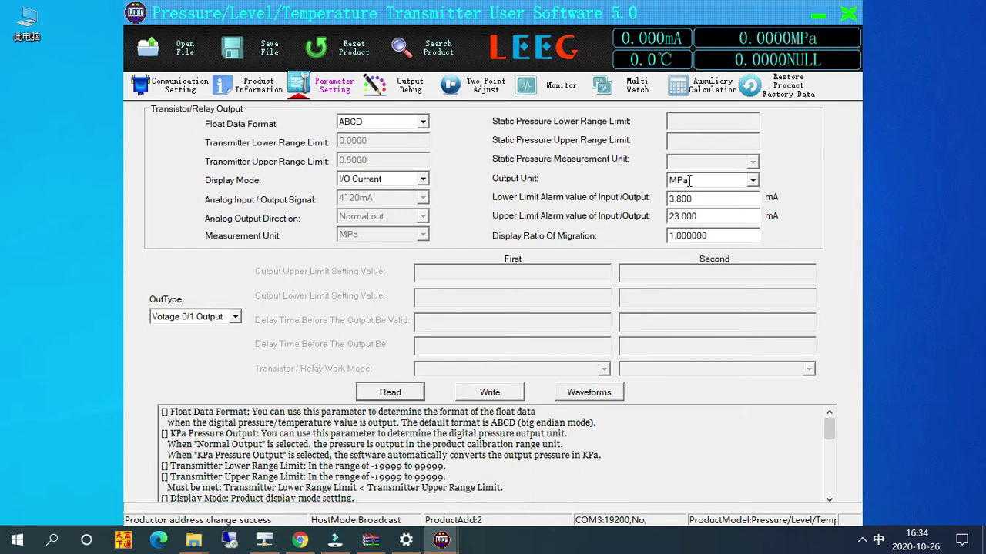
Set the output unit to Bar, write it to the product, and read the parameters back
left_click(752, 180)
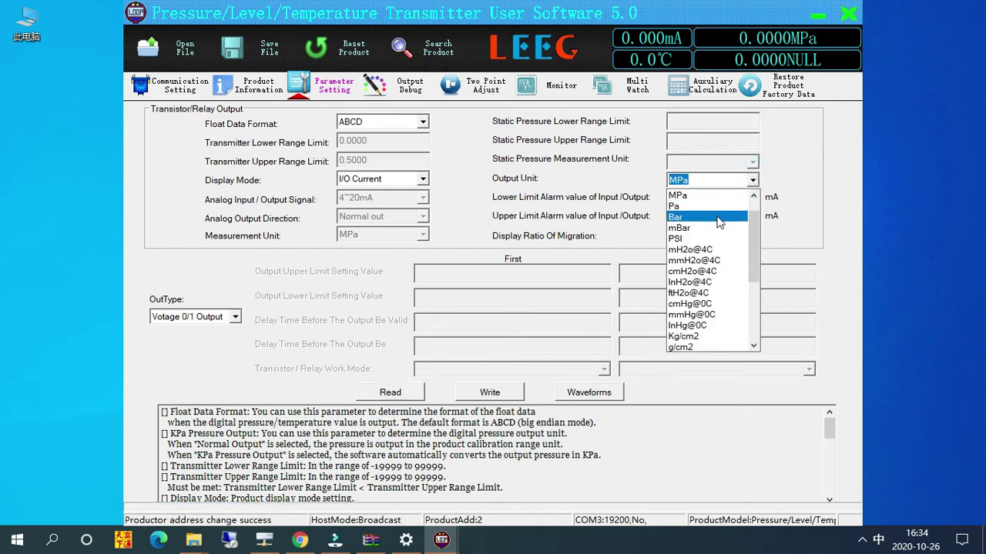
left_click(716, 217)
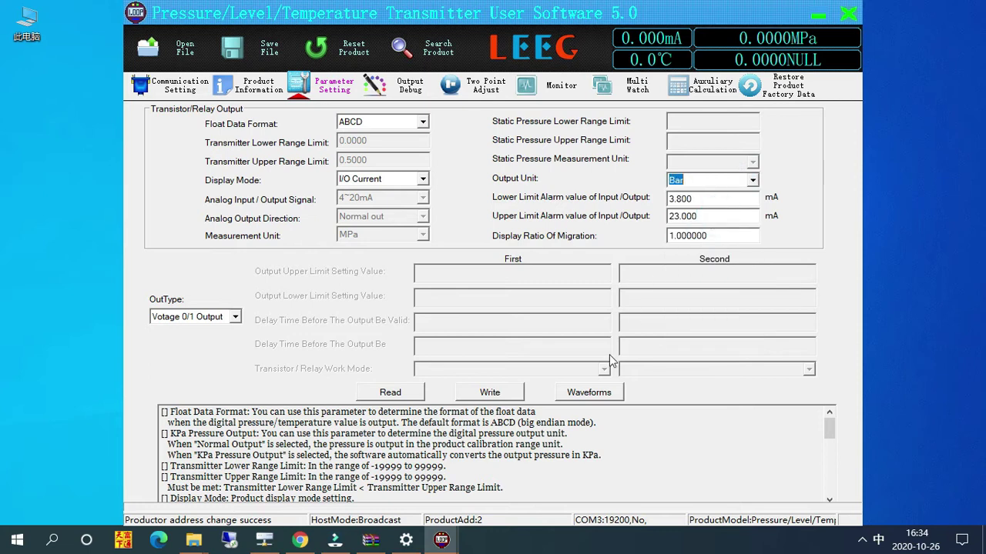
left_click(498, 394)
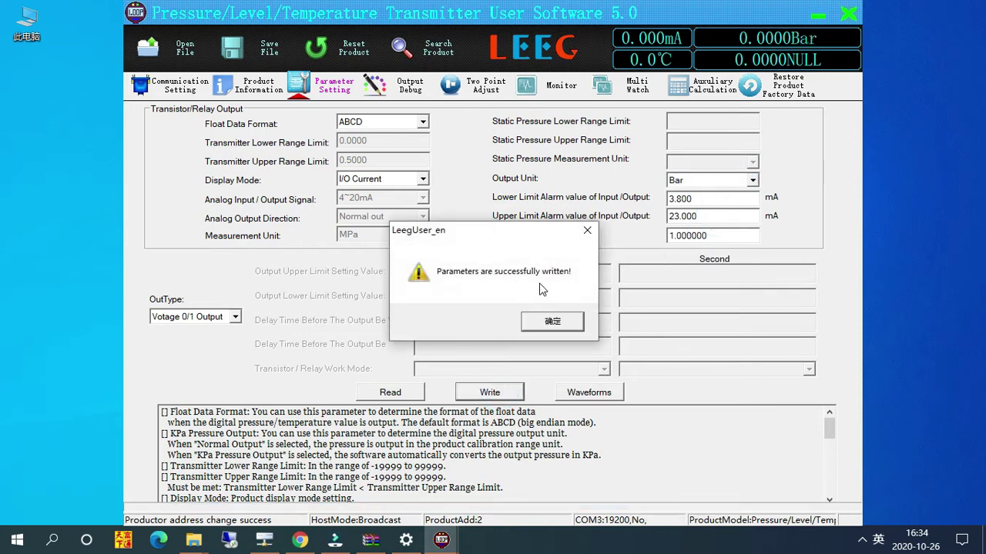
left_click(553, 324)
left_click(390, 395)
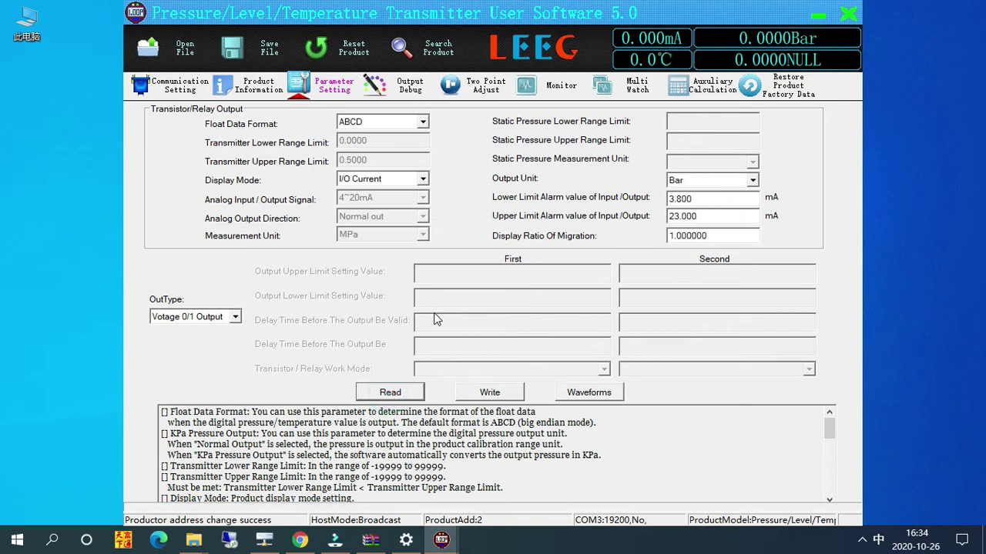
Set the output unit to KPa, write it to the product, and read the parameters back
left_click(752, 180)
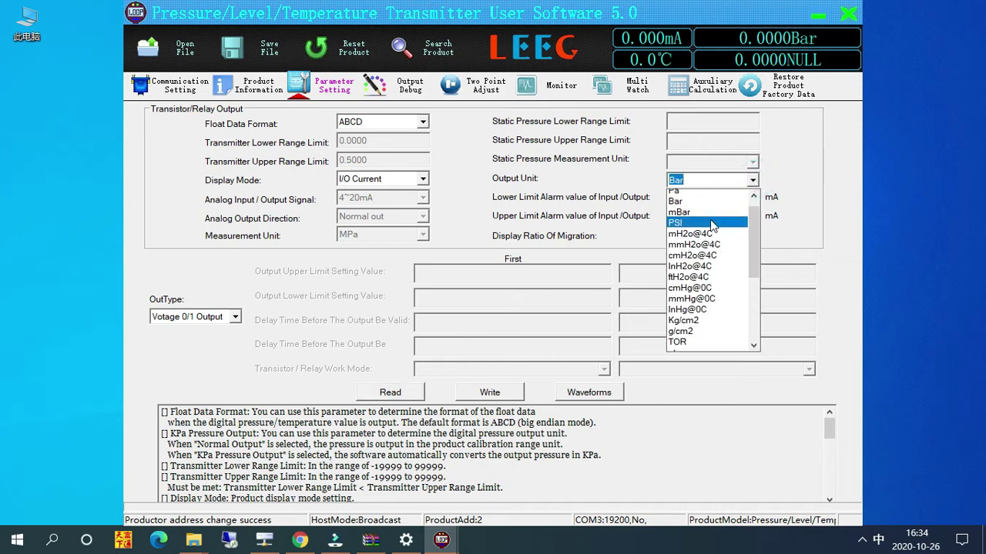
left_click(676, 195)
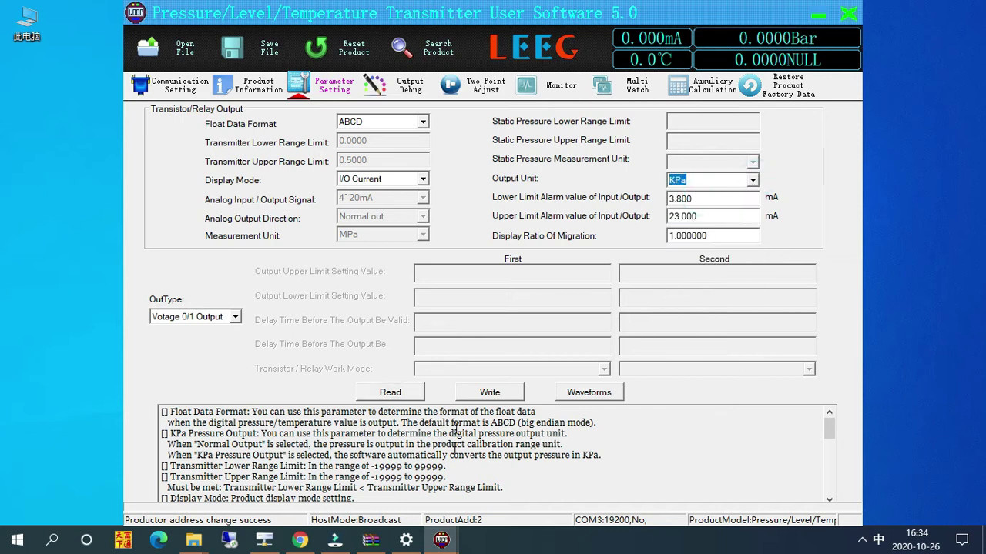
left_click(482, 391)
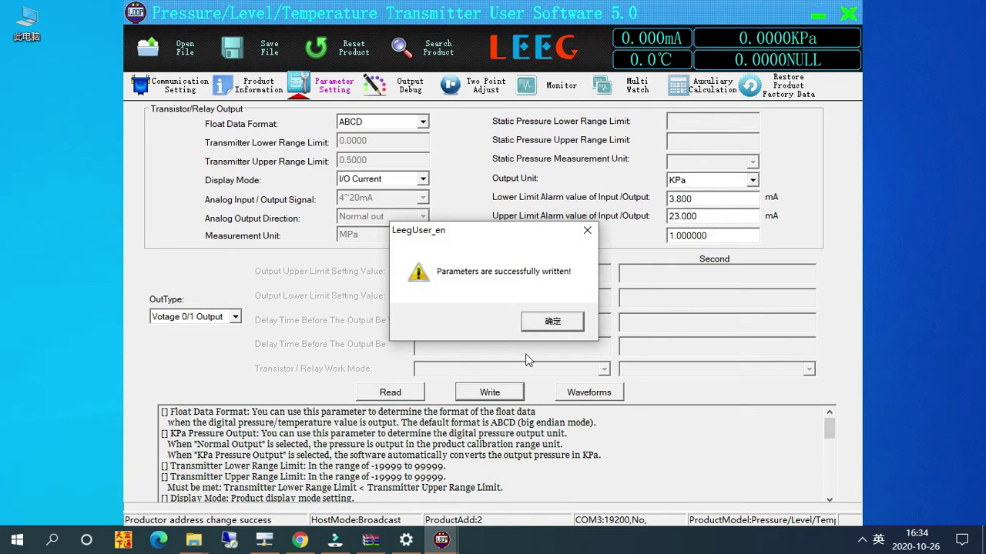
left_click(541, 329)
left_click(397, 391)
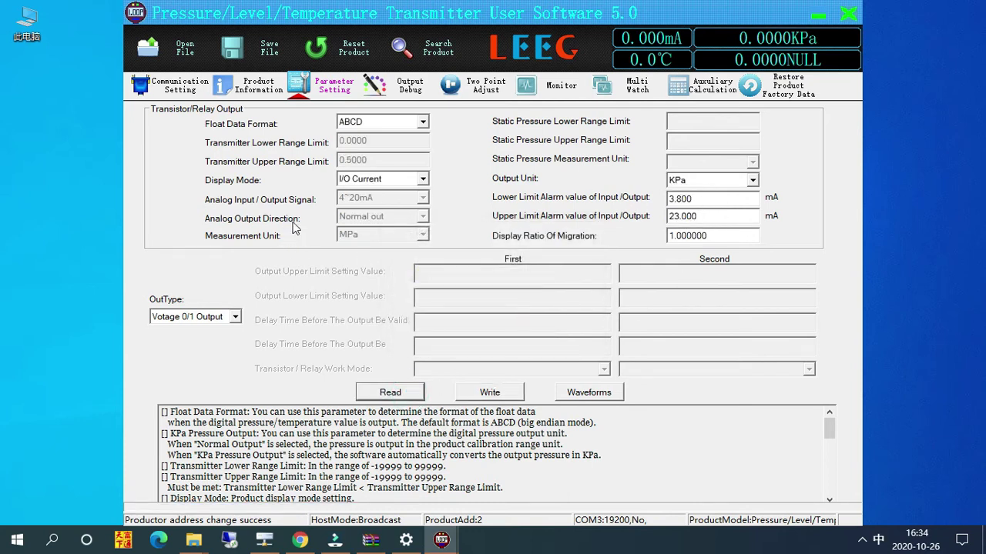
Look over the output debug functions and start sampling the product's pressure and AD values for two-point adjustment
left_click(416, 94)
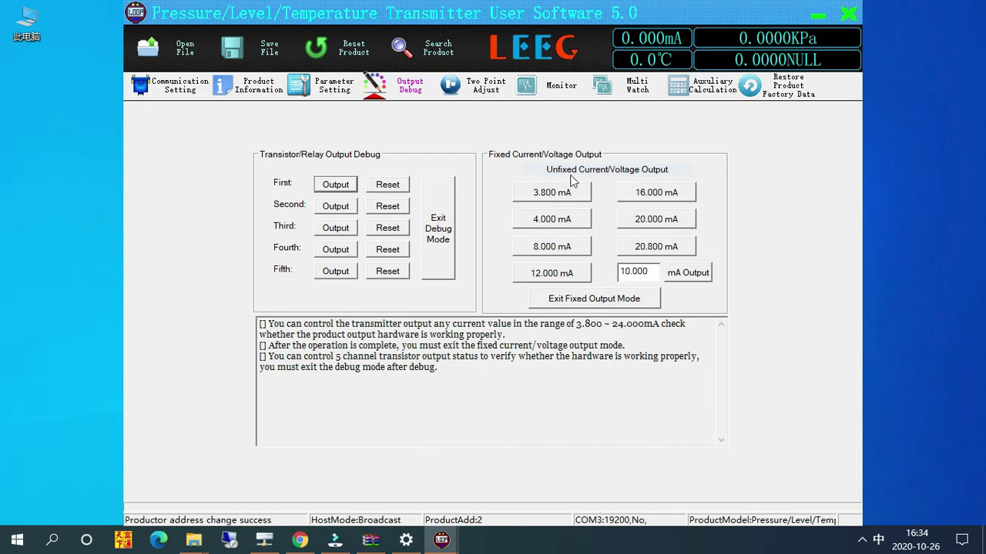
left_click(480, 90)
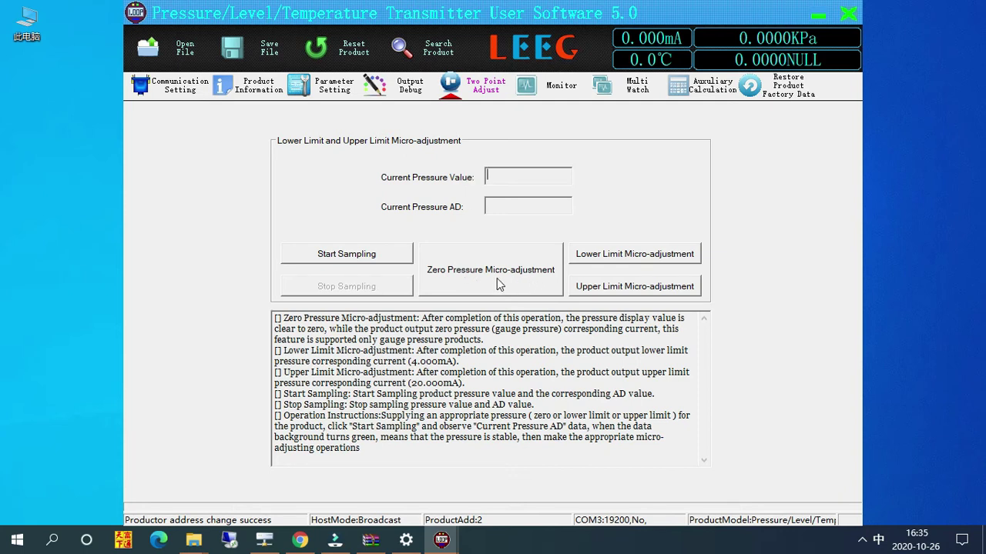
left_click(375, 260)
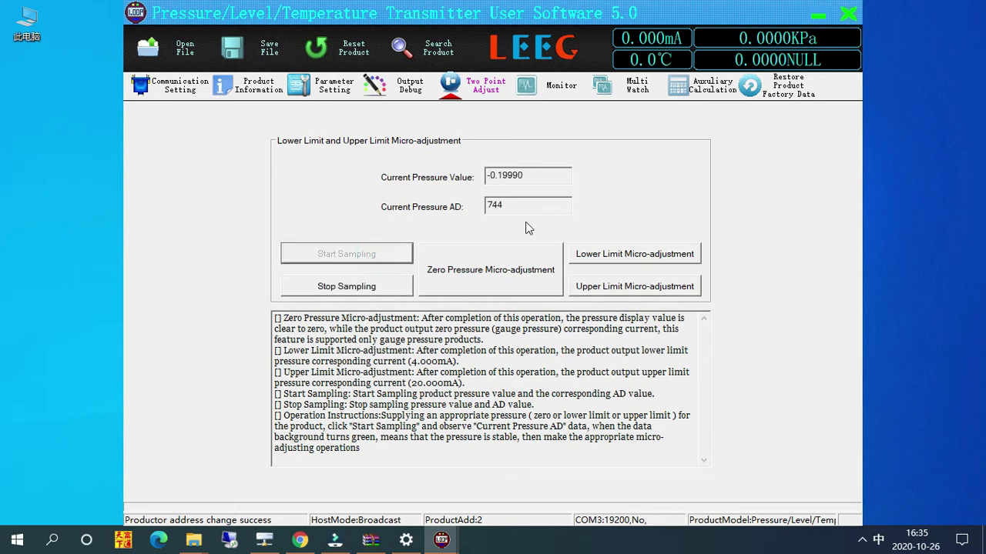
Perform the zero pressure micro-adjustment on the product and stop sampling
left_click(463, 270)
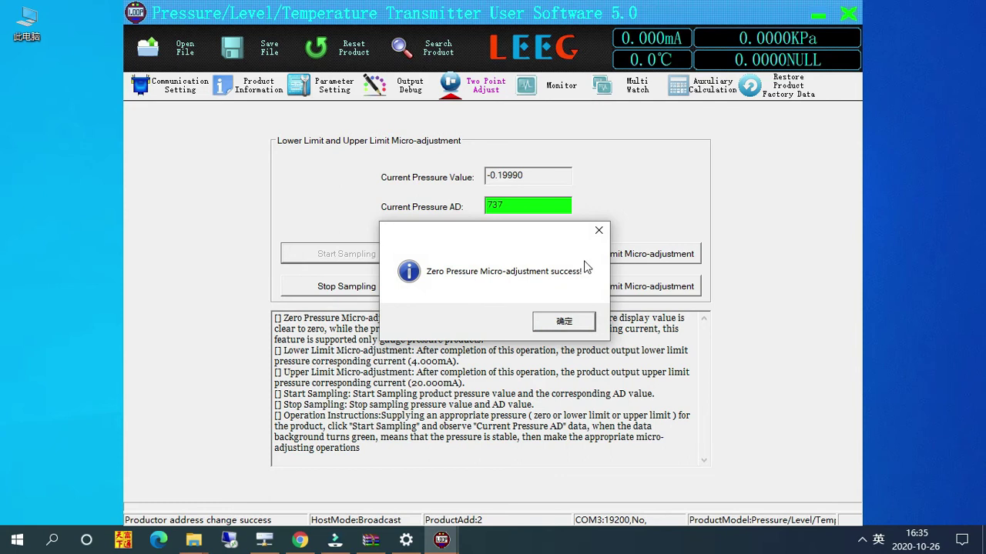
left_click(556, 317)
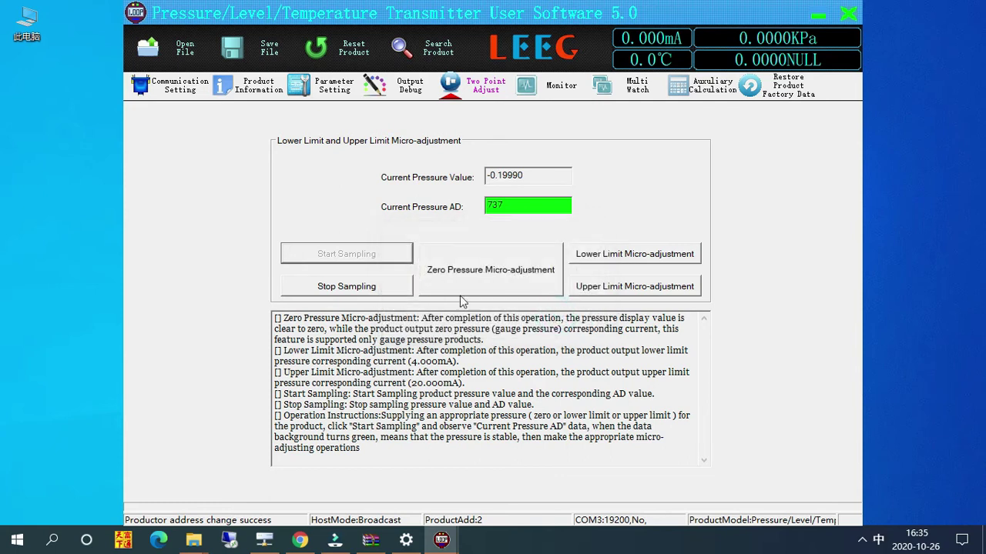
left_click(350, 289)
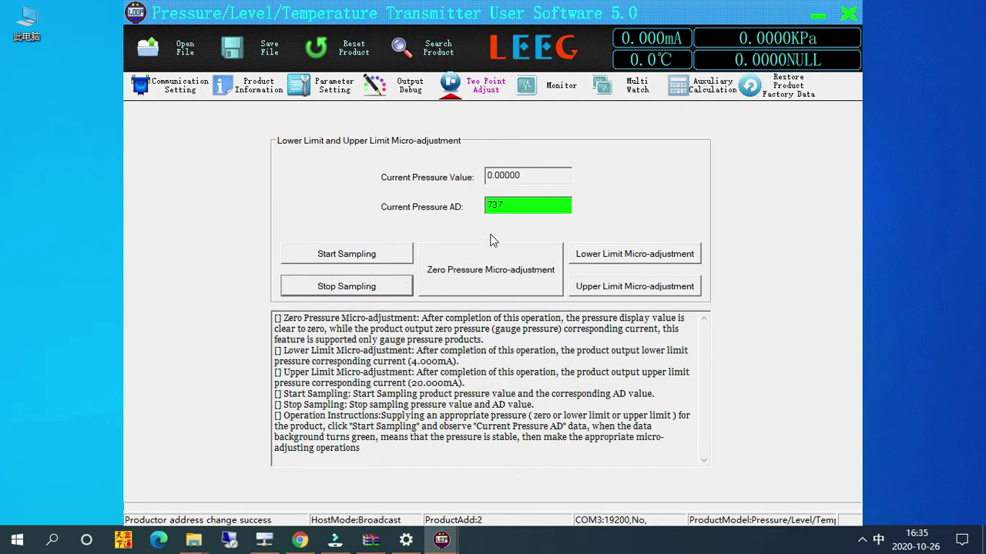
Monitor differential pressure, current, static pressure and temperature together for the current slave address, ending the monitoring run after a few readings
left_click(552, 92)
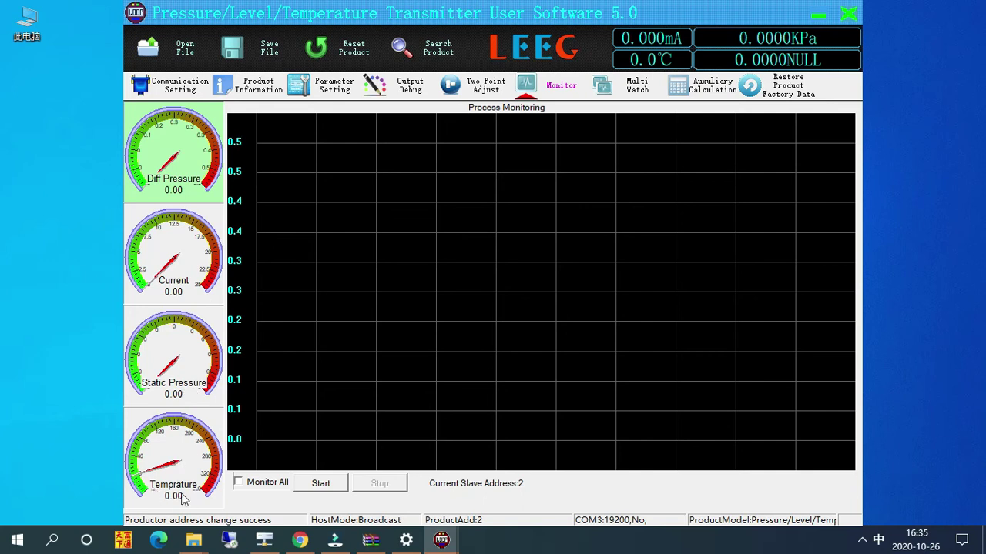
left_click(239, 483)
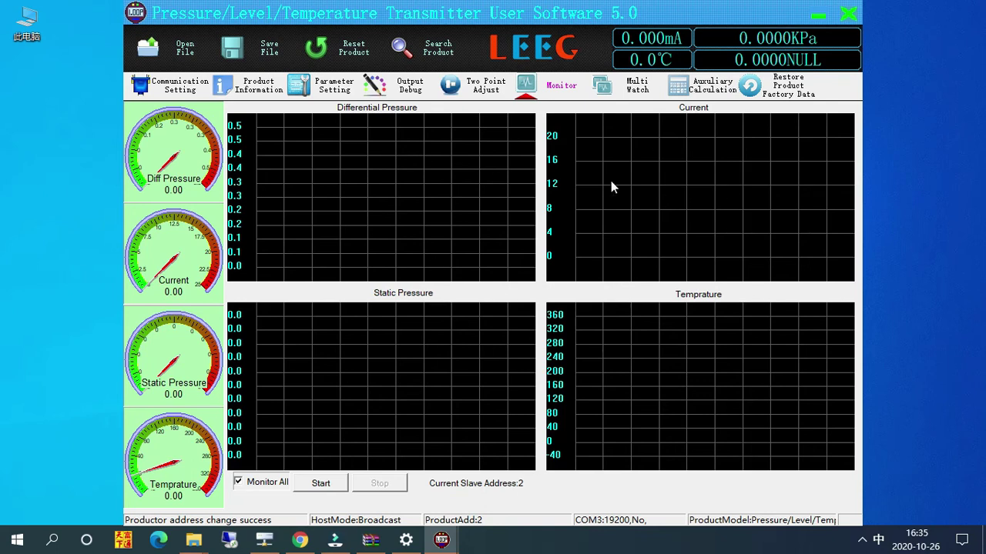
left_click(320, 482)
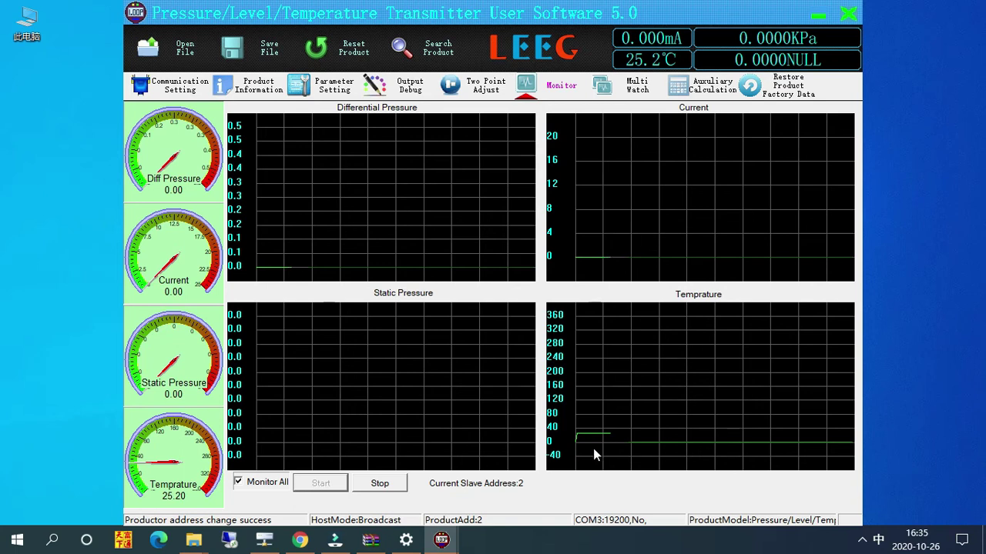
left_click(385, 482)
Poll the online product's measurements in the multi-product watch with the maximum address number at 10, and stop polling
left_click(639, 88)
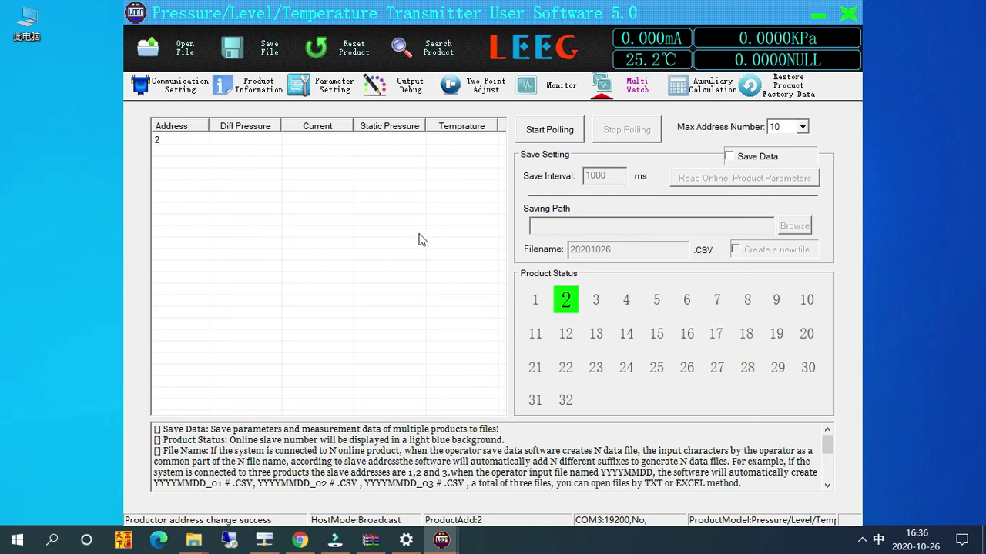
left_click(537, 134)
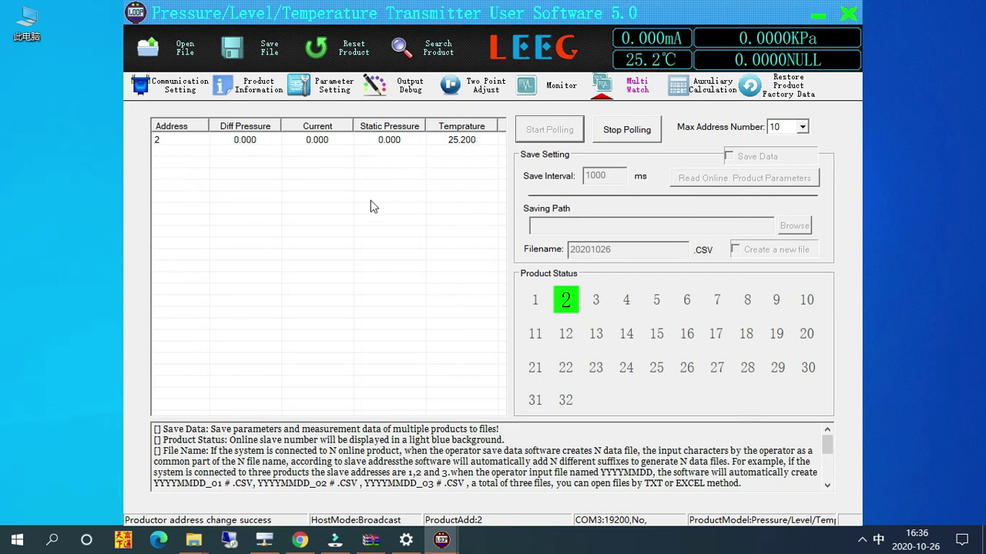
left_click(628, 130)
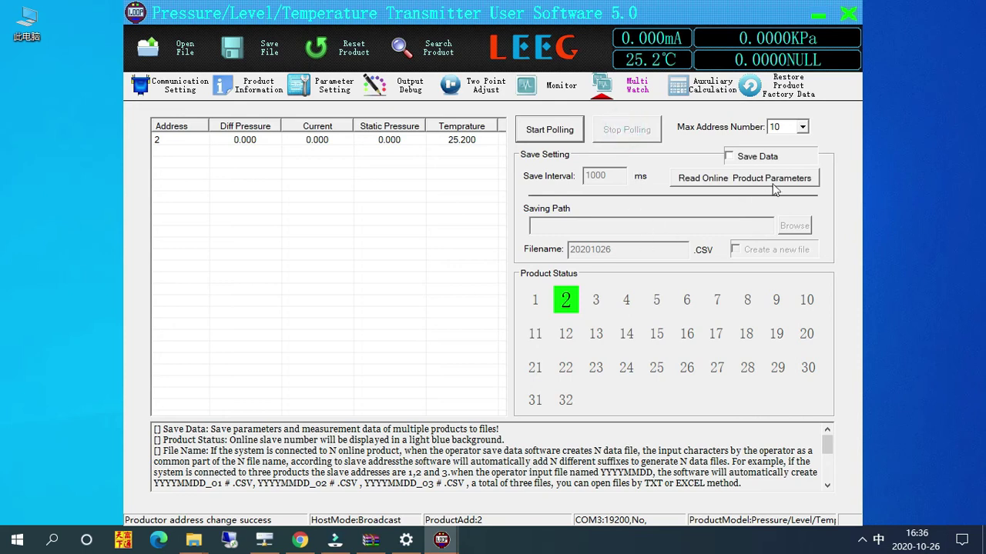
Enable data saving for the multi-product watch and set the saving path to the Desktop
left_click(730, 157)
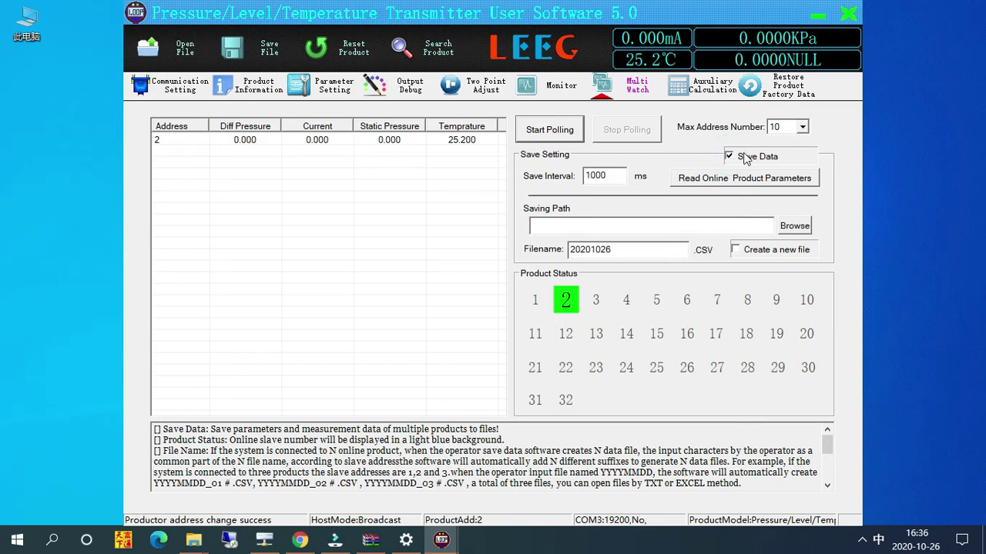
left_click(792, 231)
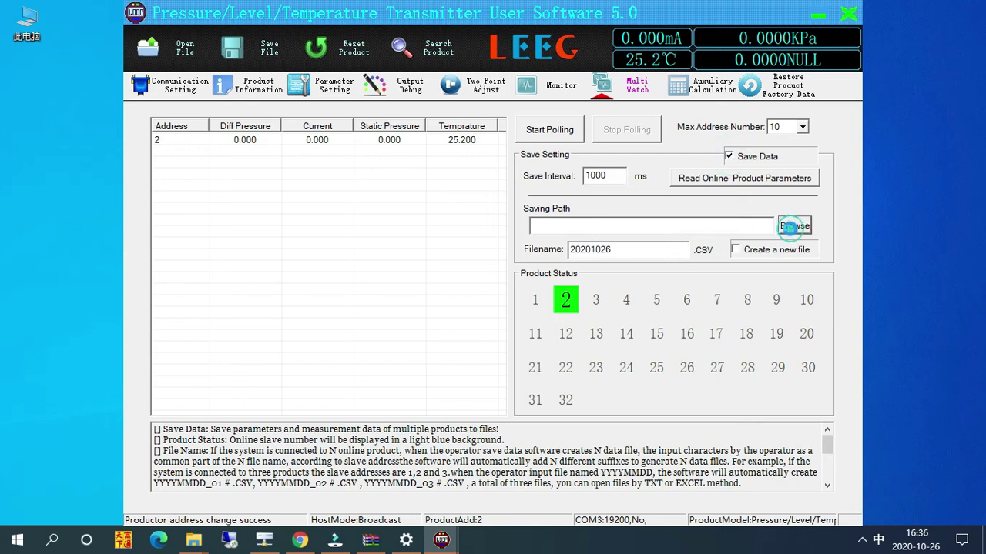
left_click(397, 190)
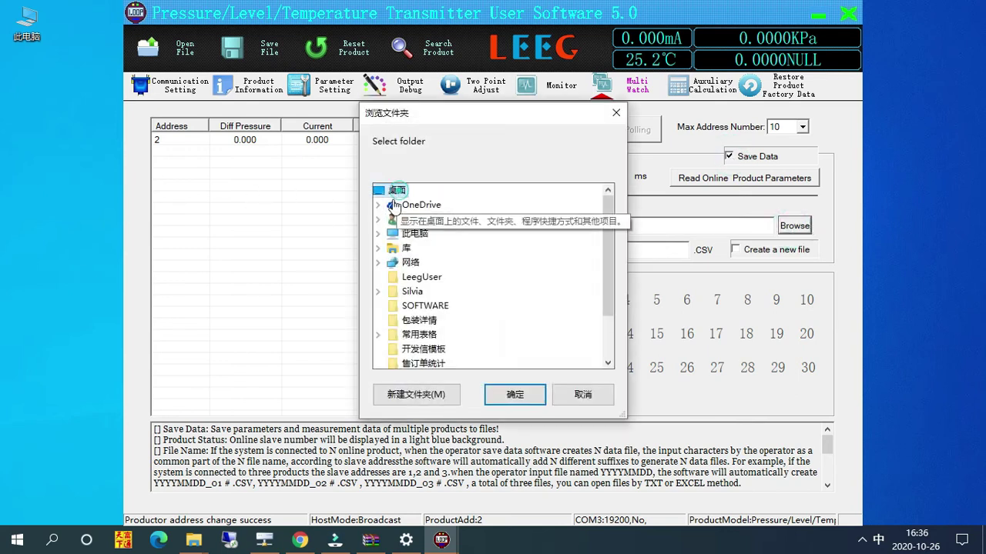
left_click(515, 394)
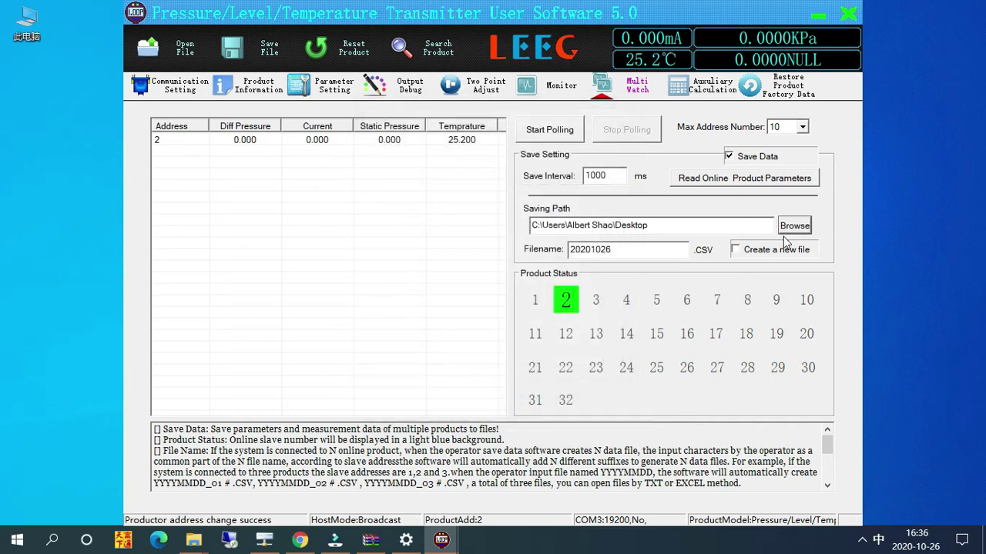
Record a polling run to the CSV file on the Desktop and review the recorded data in Excel
left_click(556, 133)
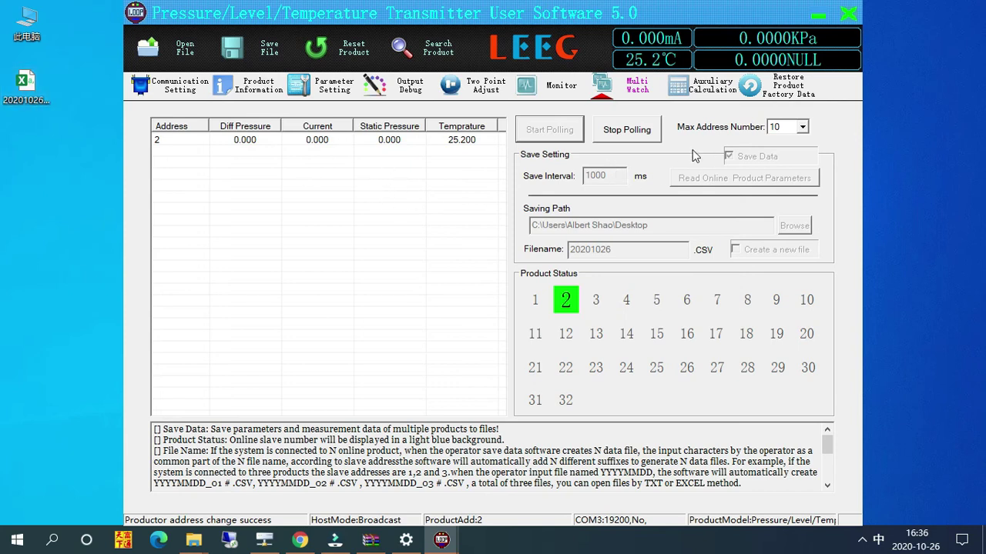
left_click(630, 133)
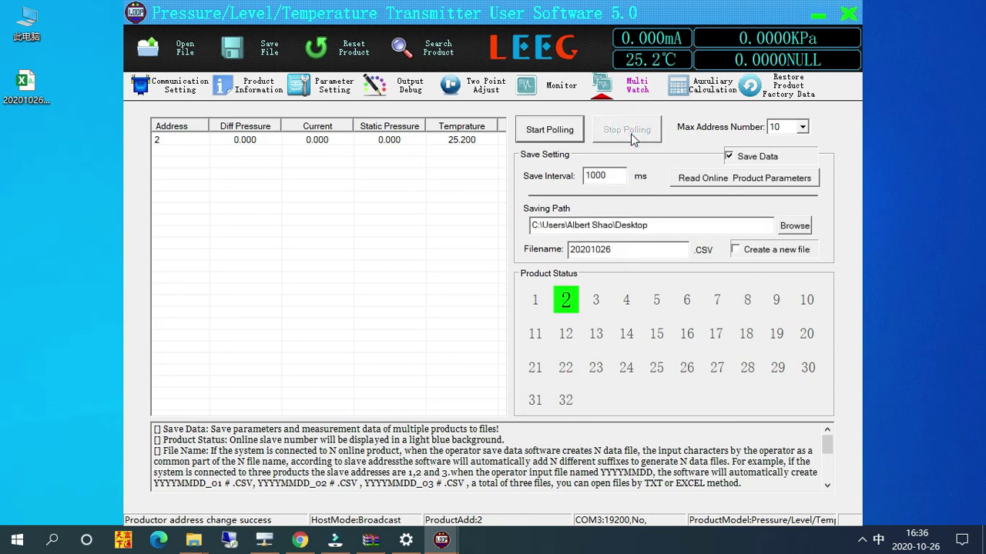
double_click(35, 104)
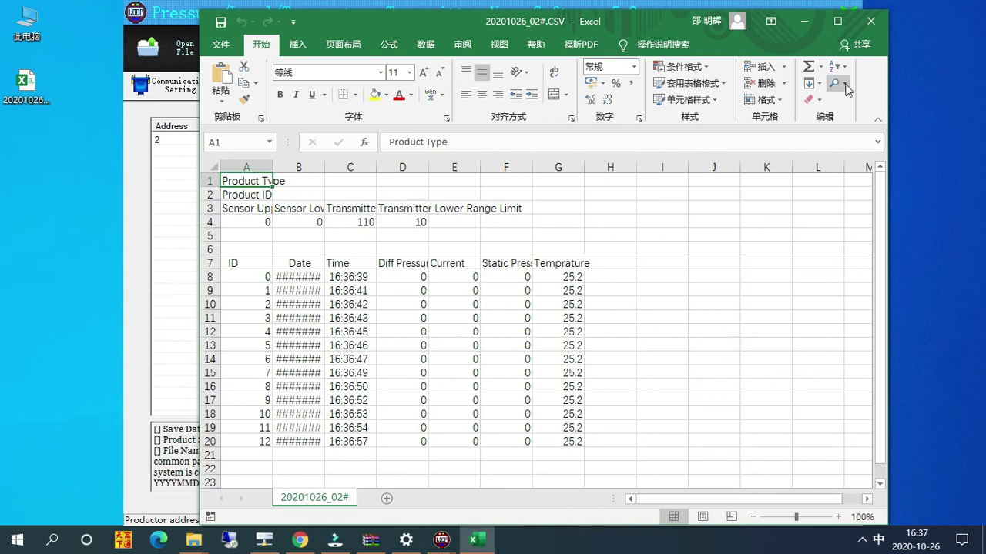
left_click(870, 21)
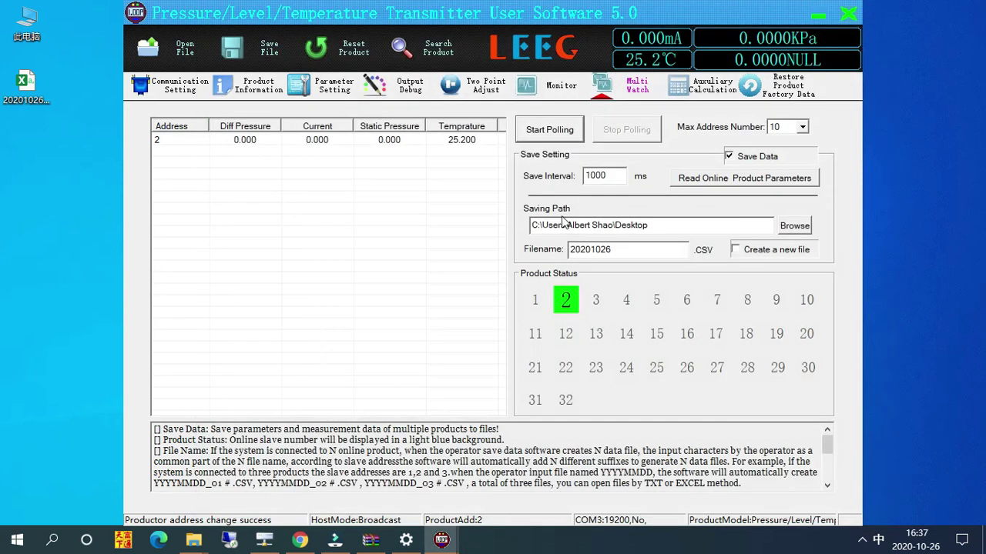
Look over the auxiliary calculation functions and restore the product's factory data using the confirmation word "Restore"
left_click(707, 87)
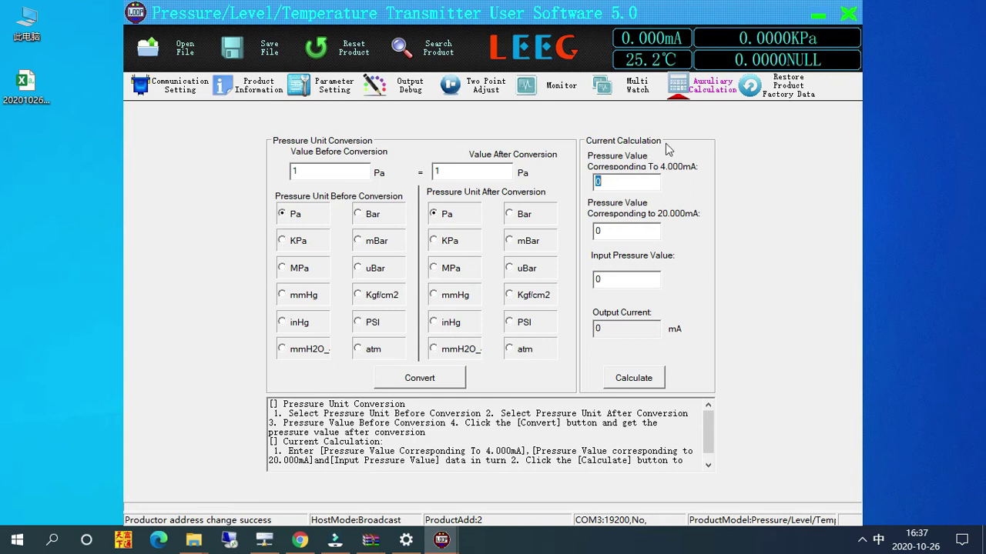
left_click(793, 91)
left_click(495, 286)
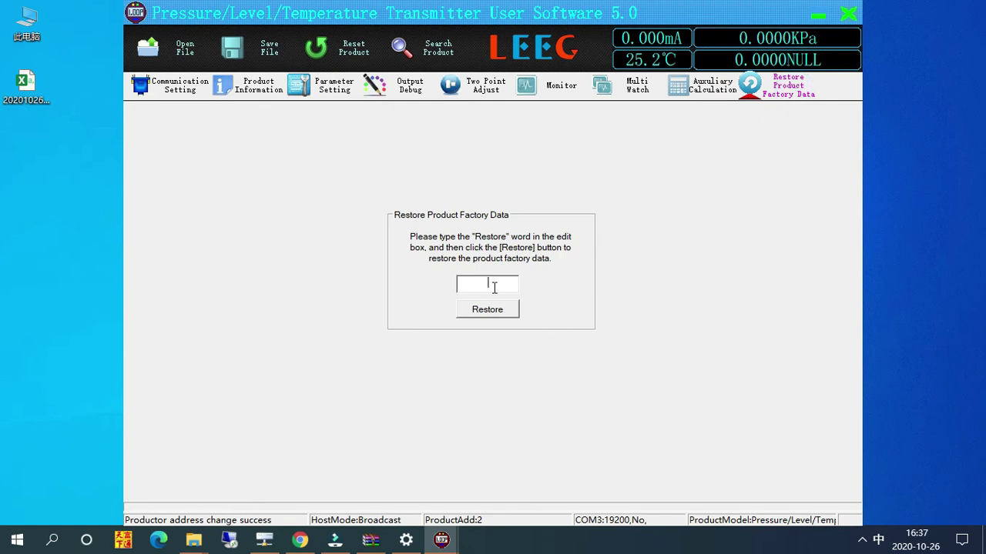
type("RE")
key("BackSpace")
type("e")
key("shift")
type("store")
left_click(499, 312)
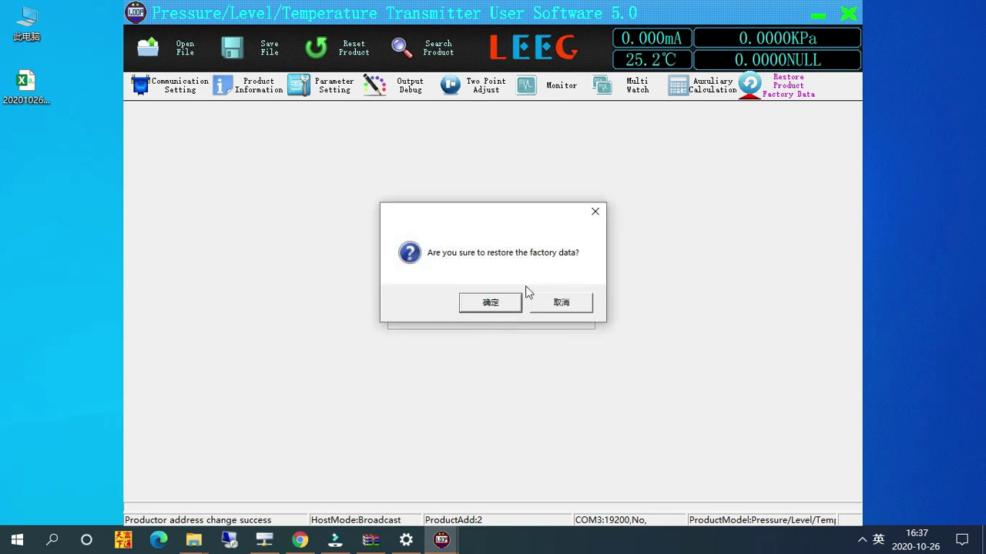
left_click(490, 302)
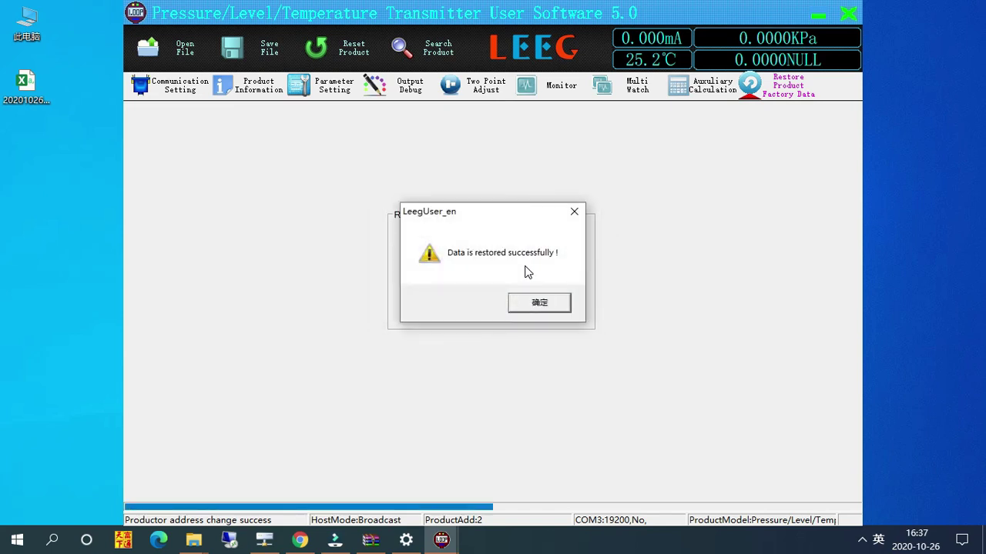
left_click(530, 302)
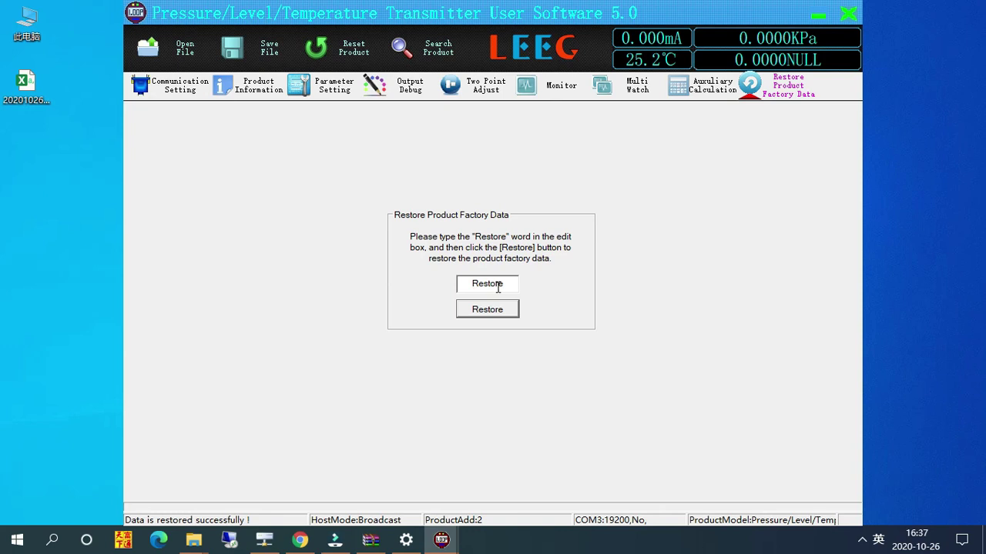
left_click(609, 272)
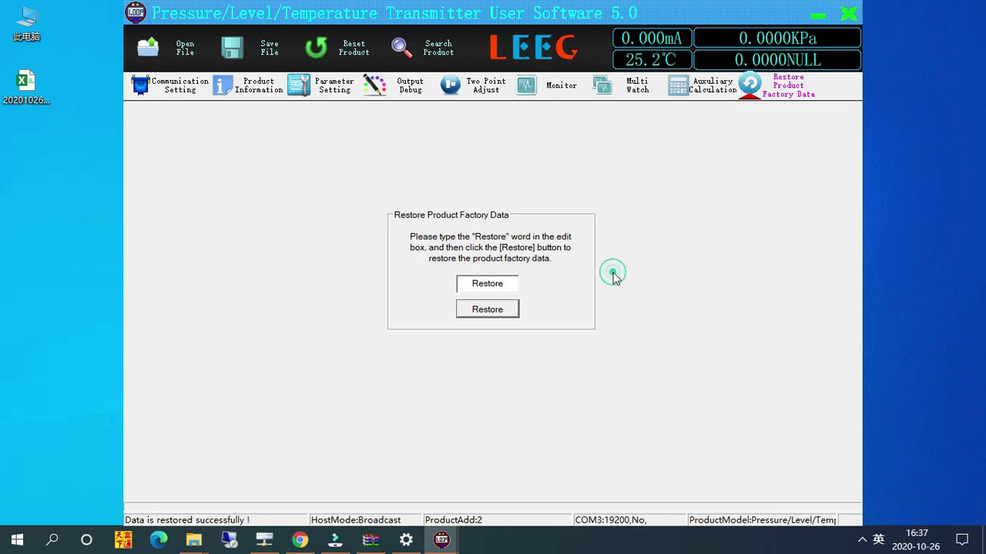